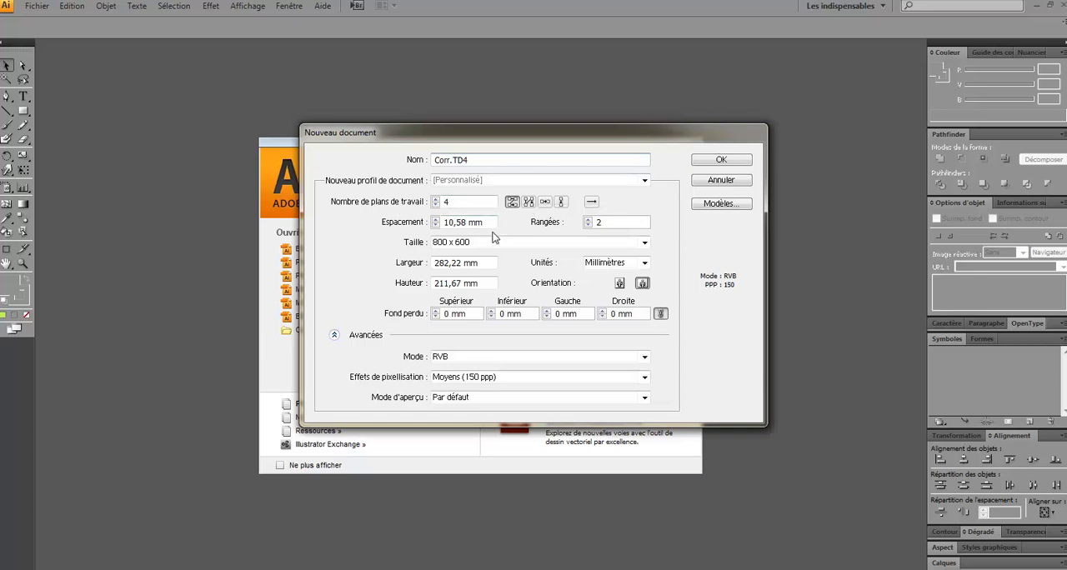
Create the Corr.TD4 document with artboard spacing of 10 mm and raster effects at Ecran (72 ppp)
double_click(465, 222)
text(10)
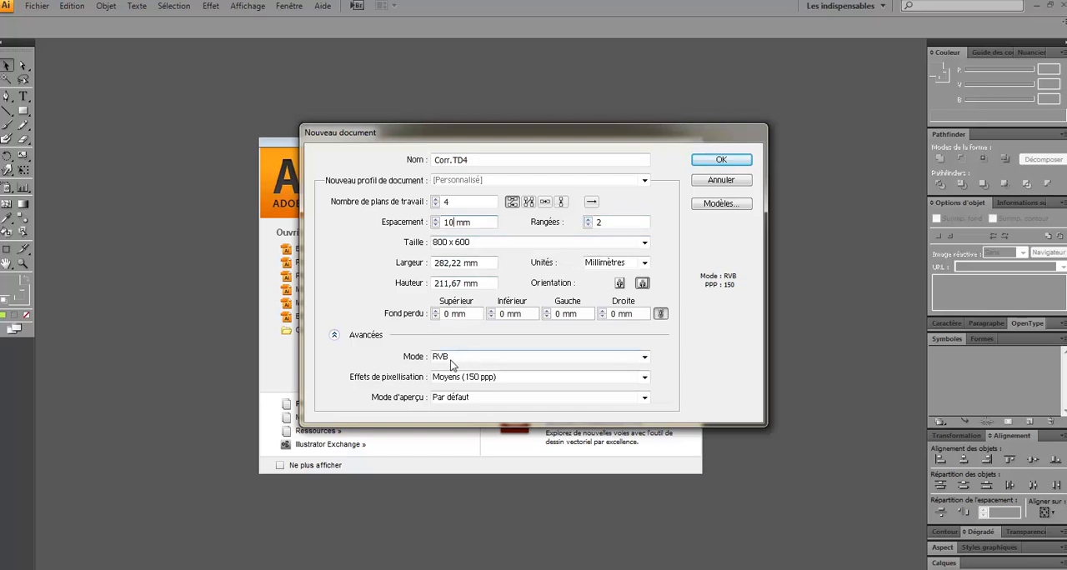
click(644, 377)
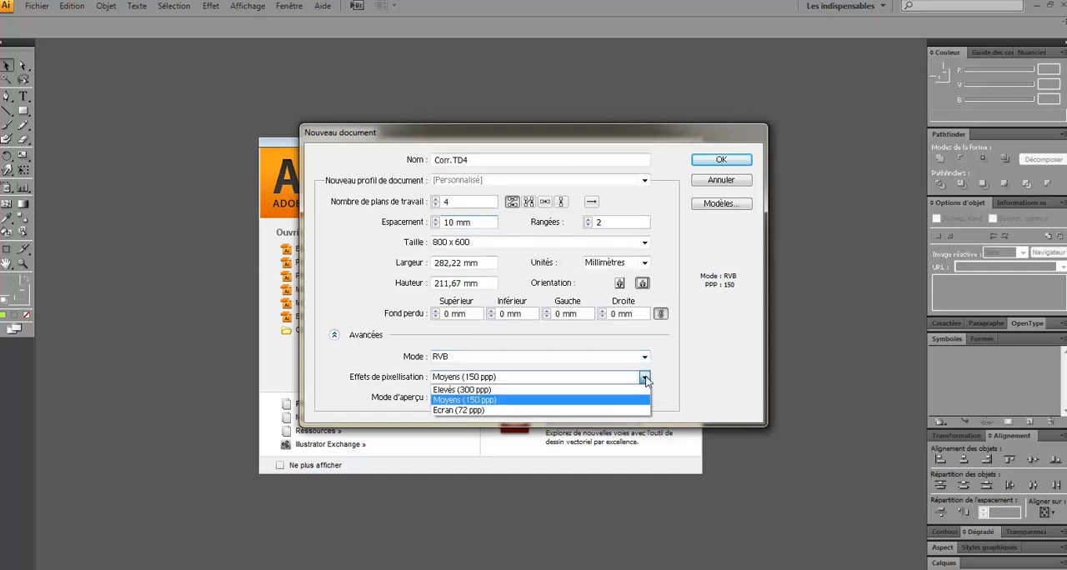
click(480, 410)
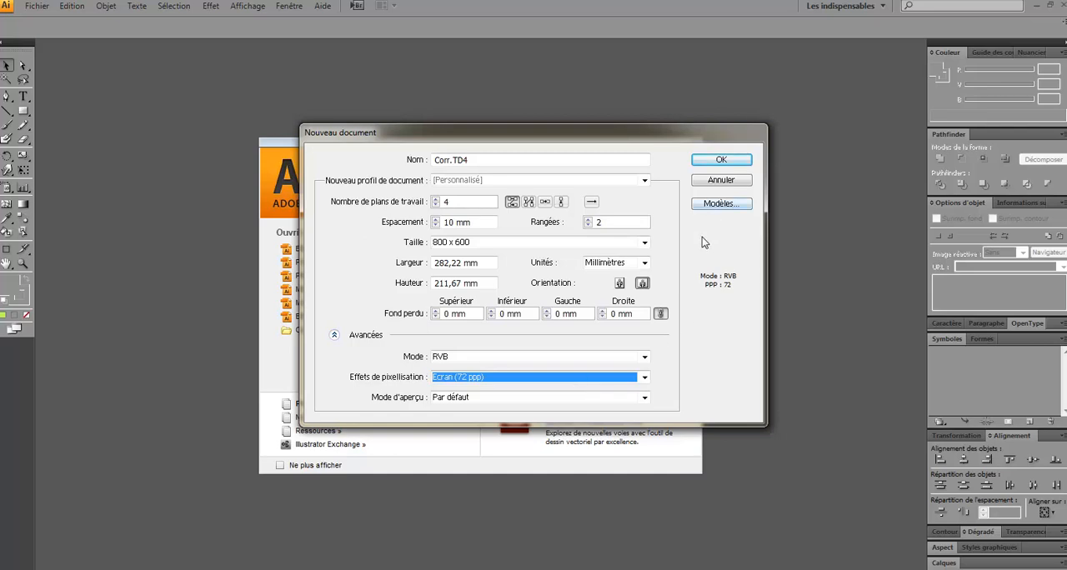
click(716, 162)
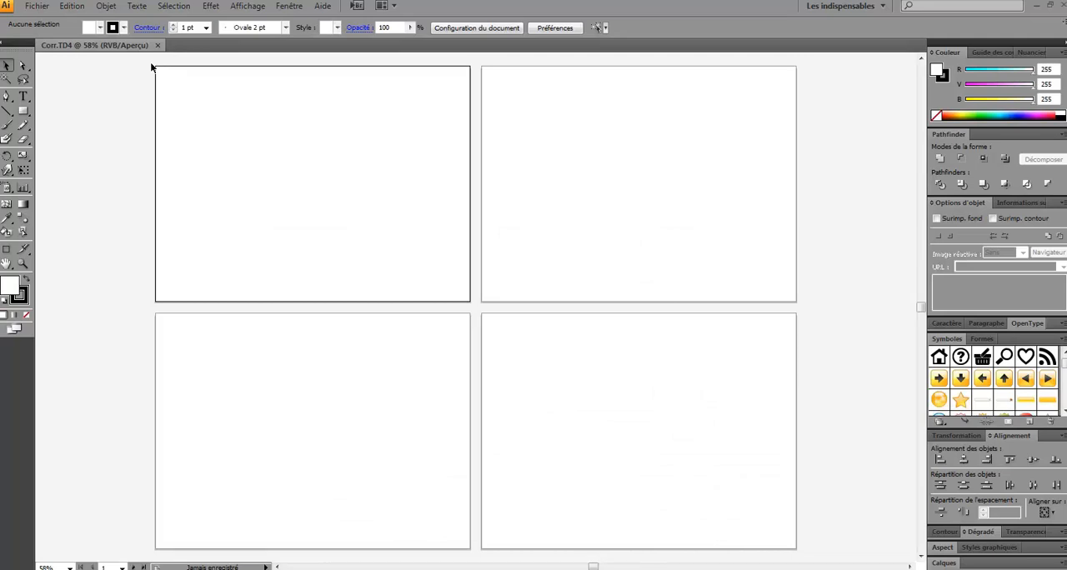
Draw a closed four-sided shape with straight Pen segments in the left half of the first artboard
key(z)
drag(152, 64, 472, 305)
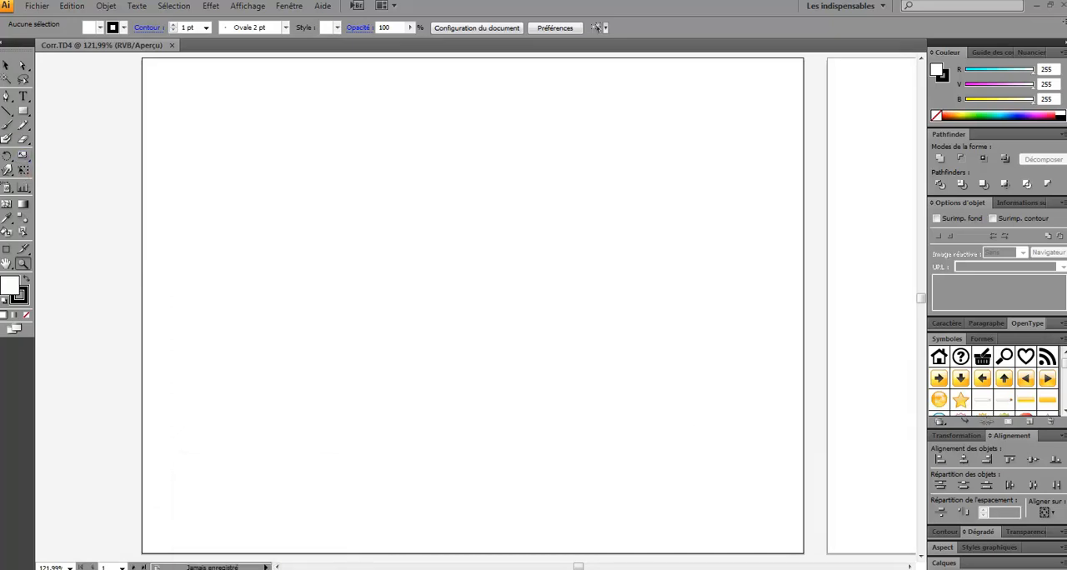
click(7, 98)
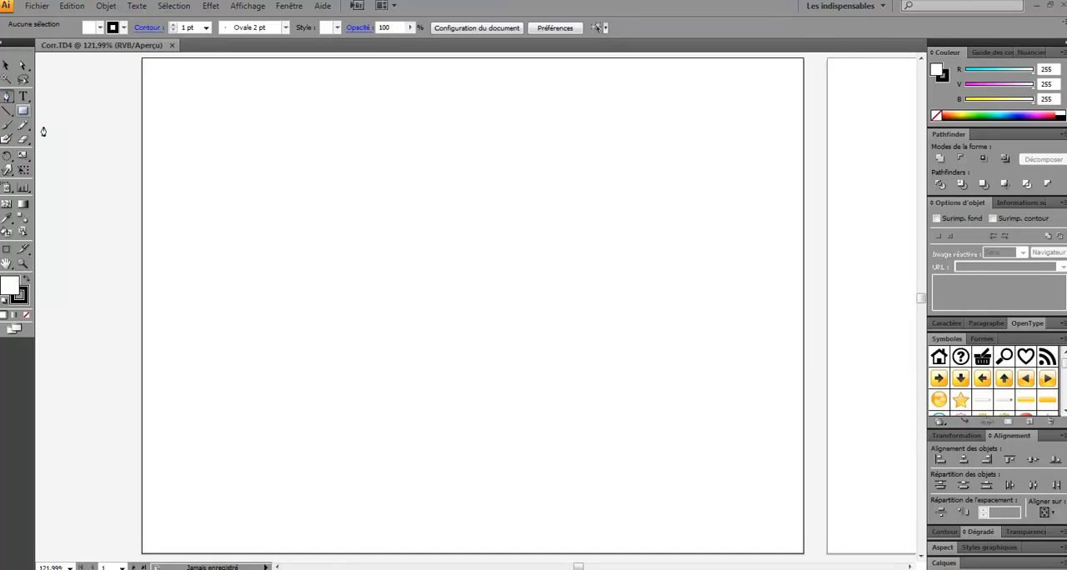
click(251, 215)
click(241, 337)
click(347, 348)
click(368, 263)
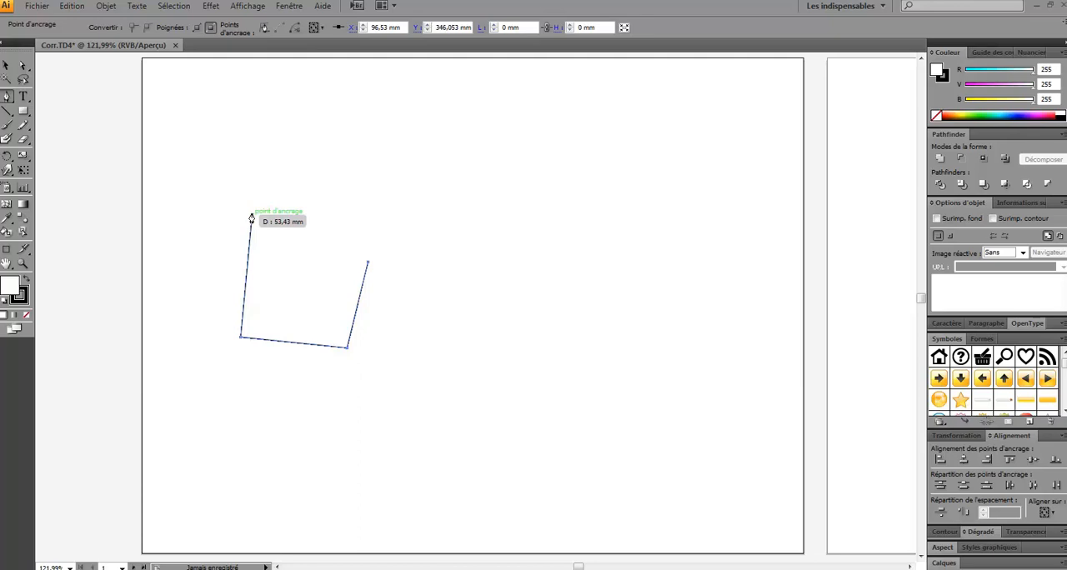
click(251, 218)
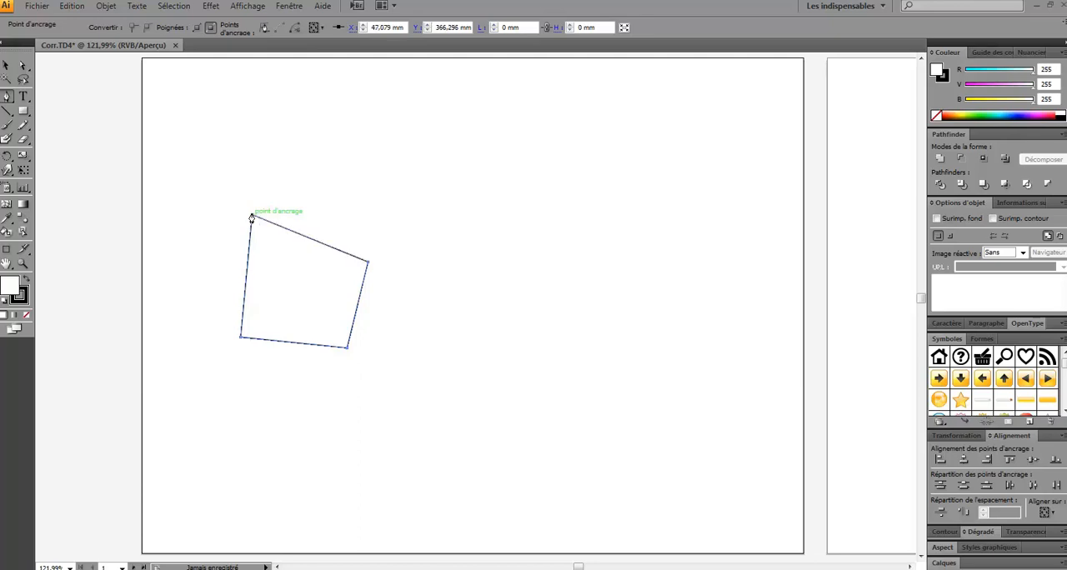
Draw an open six-point Pen path about 97 by 48 mm overlapping the upper right of the four-sided shape
click(258, 223)
click(337, 167)
click(461, 164)
click(486, 214)
click(411, 276)
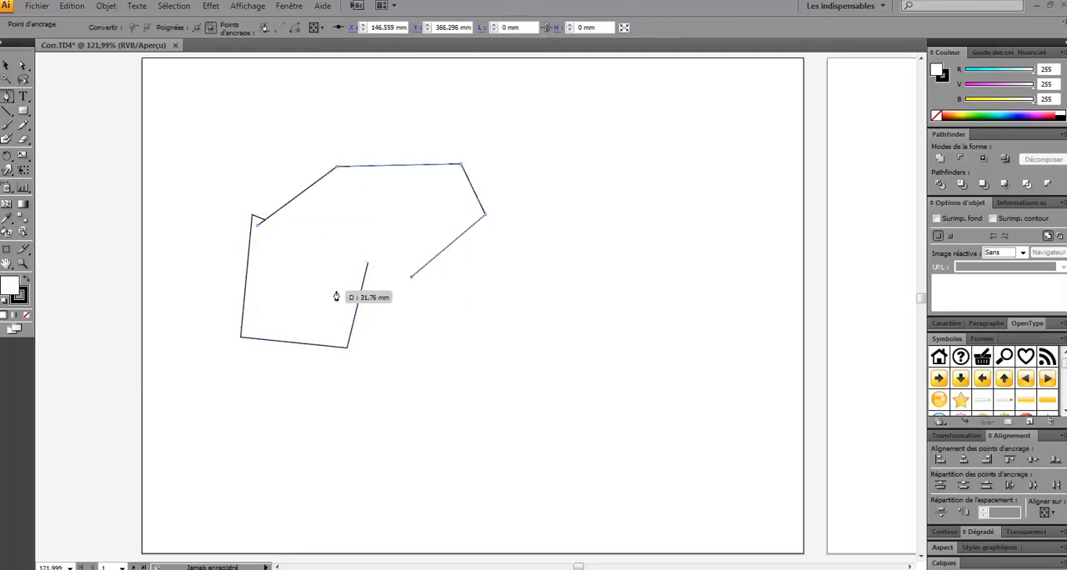
click(331, 276)
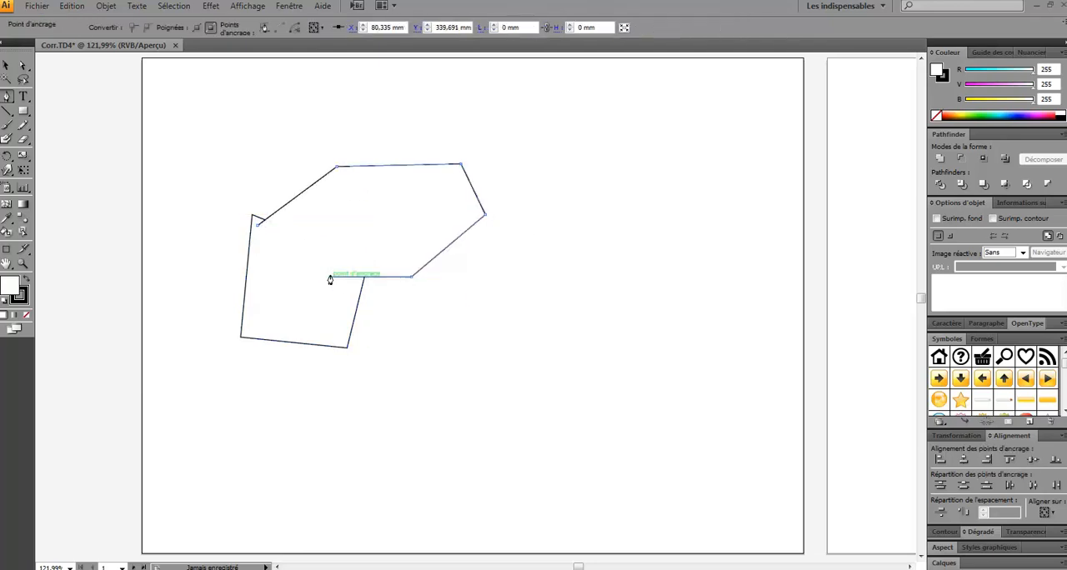
Draw another open six-point Pen path about 78 by 73 mm overlapping the right end of the previous shape
ctrl+click(458, 203)
click(456, 197)
click(548, 169)
click(604, 267)
click(537, 338)
click(442, 305)
click(422, 252)
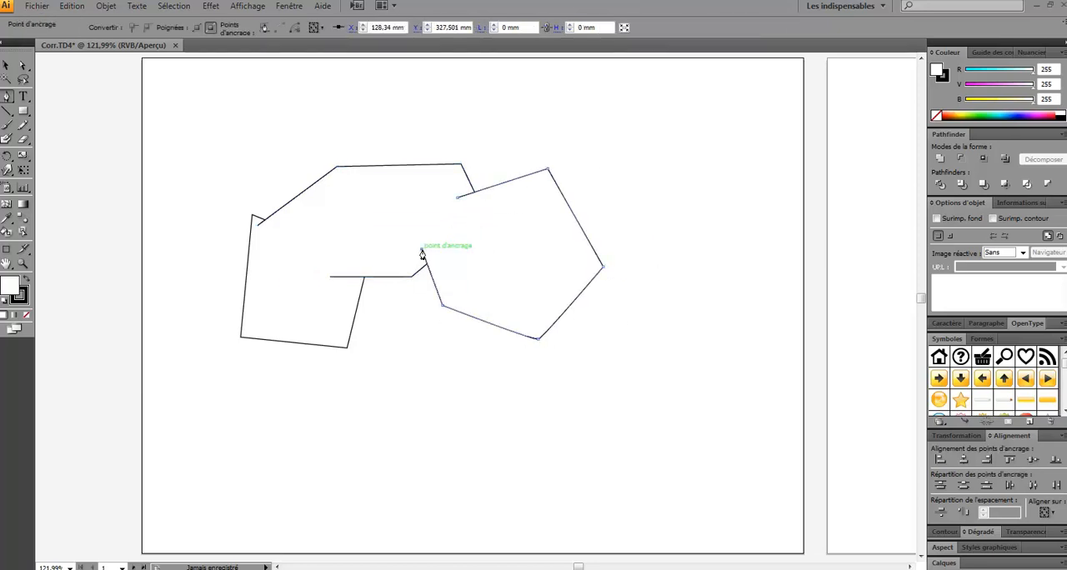
Draw an open five-point Pen path beneath the others, overlapping the left and right shapes, and deselect it
ctrl+click(315, 335)
click(282, 397)
click(413, 414)
click(534, 400)
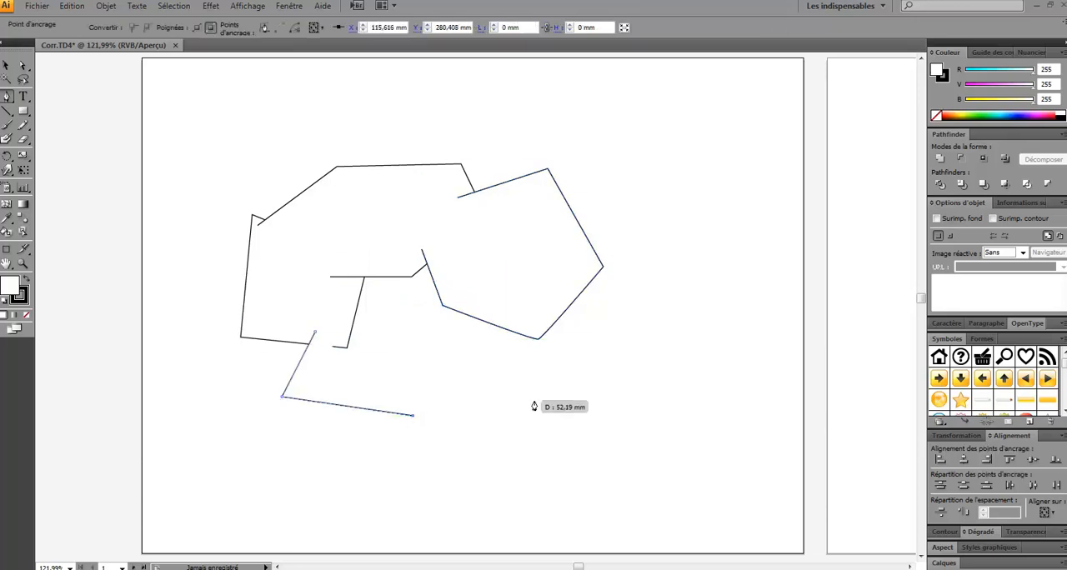
click(512, 319)
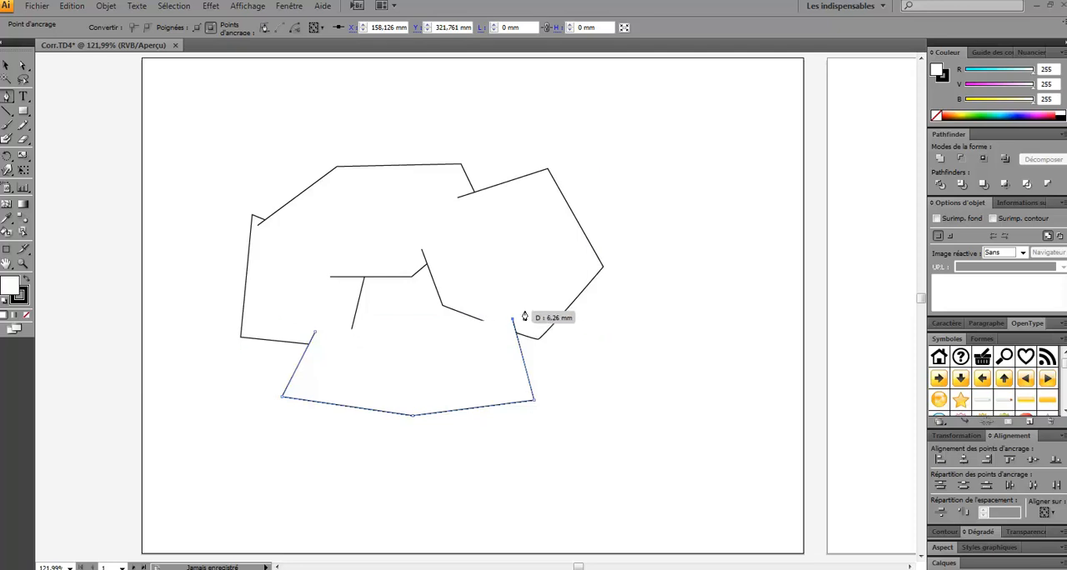
click(7, 66)
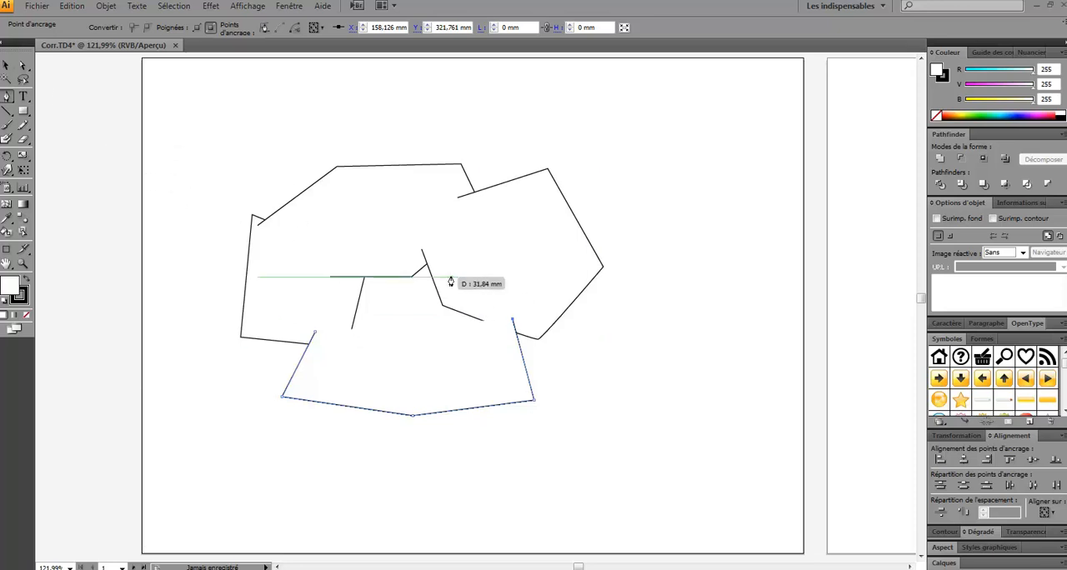
click(637, 328)
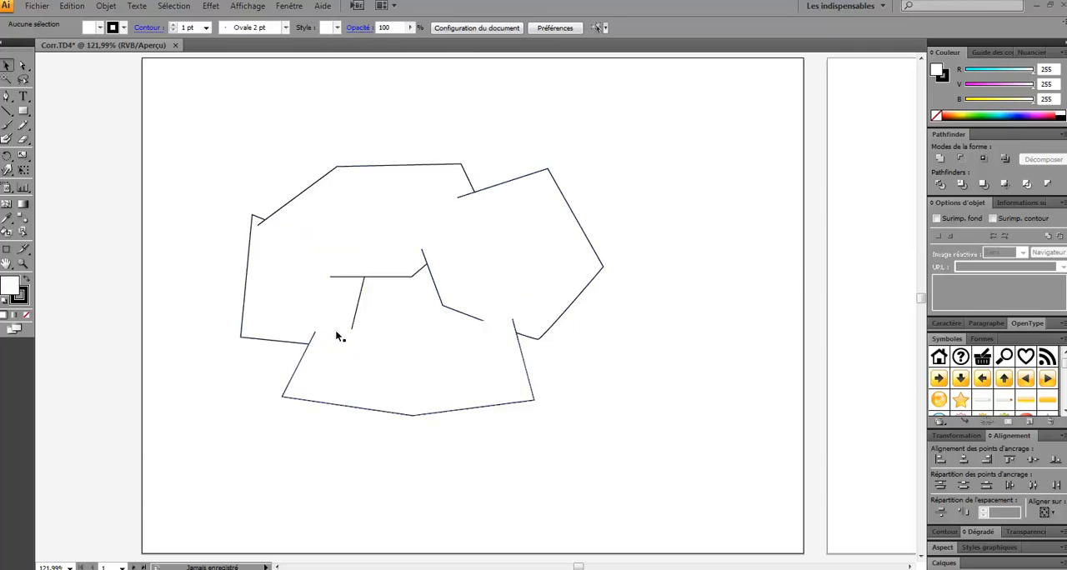
Select all four overlapping shapes and fill them with bright green (R 63, V 255, B 72)
click(352, 362)
click(506, 240)
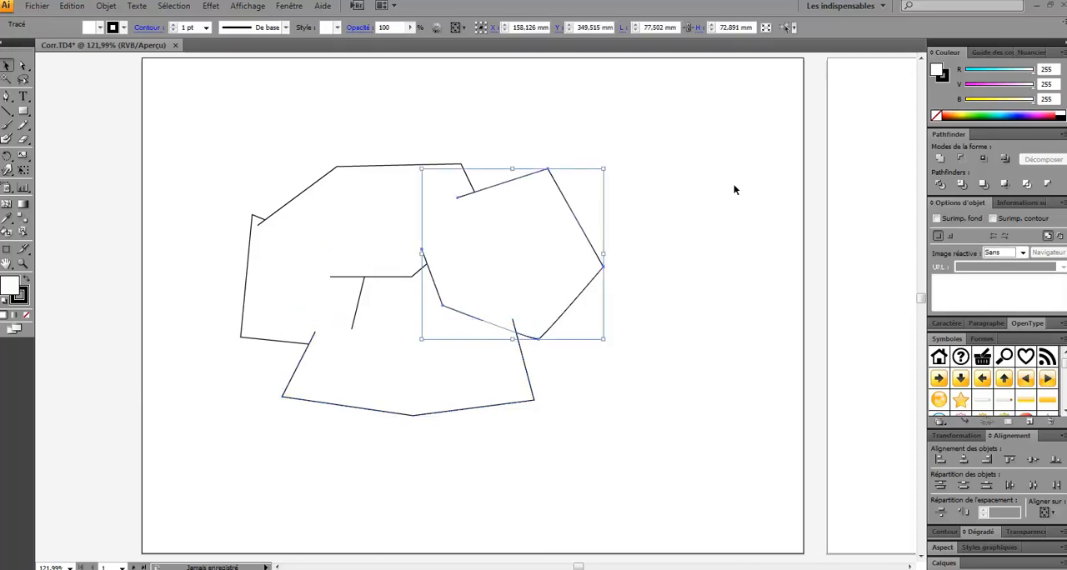
click(376, 183)
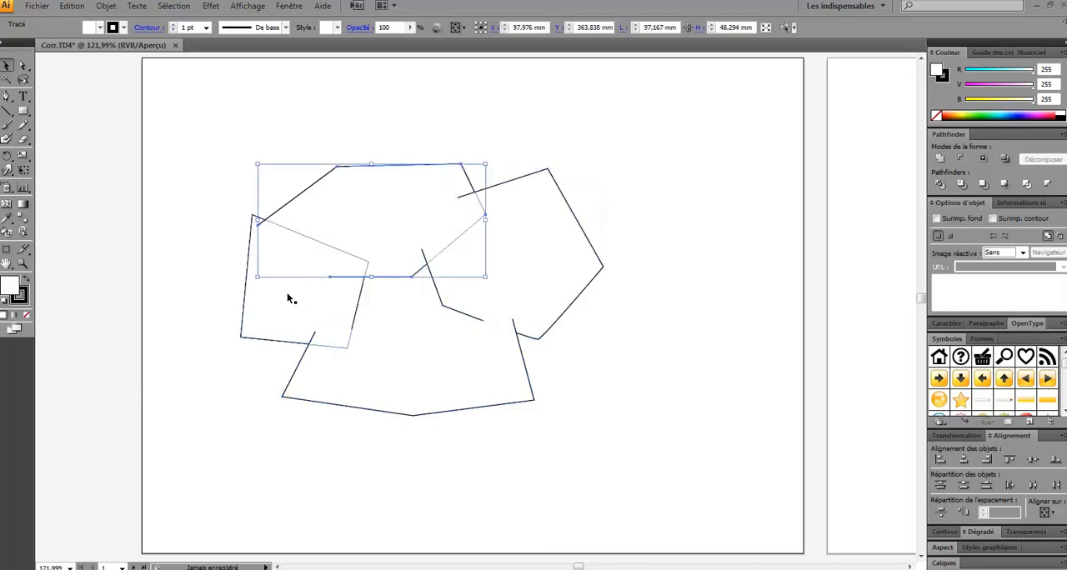
key(a)
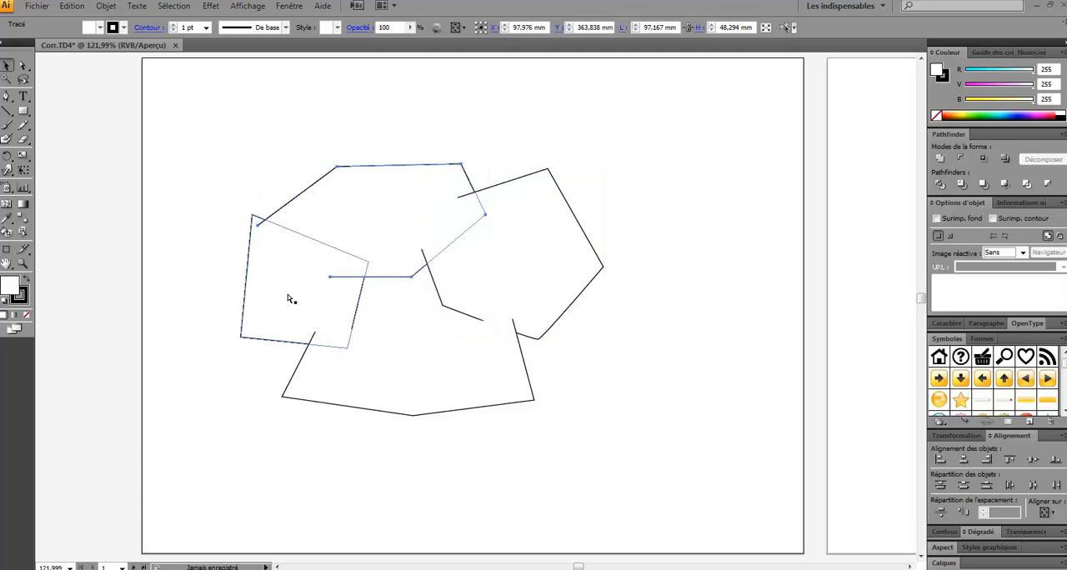
click(290, 298)
drag(596, 392, 226, 128)
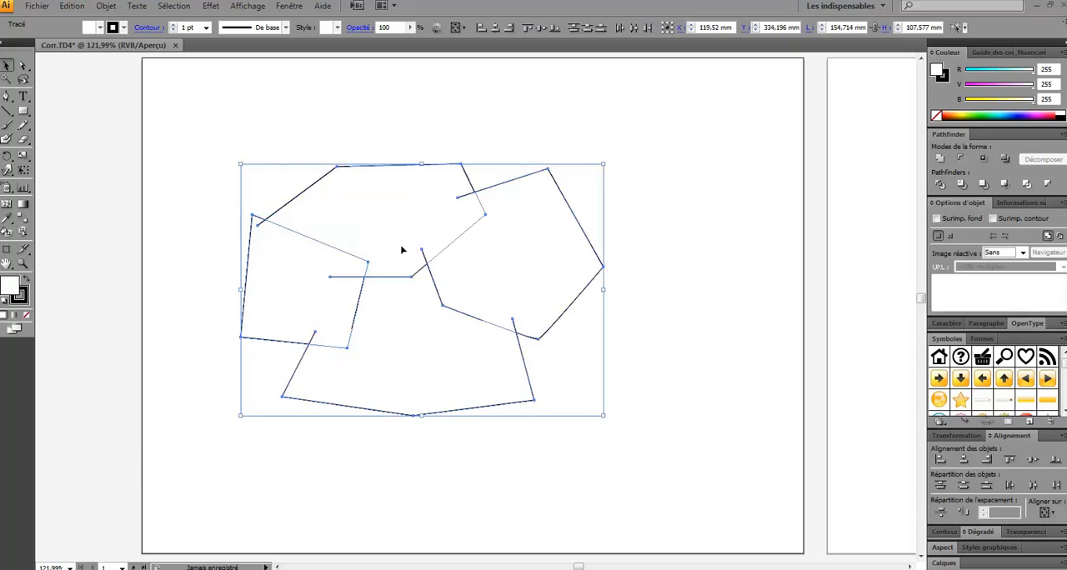
click(985, 115)
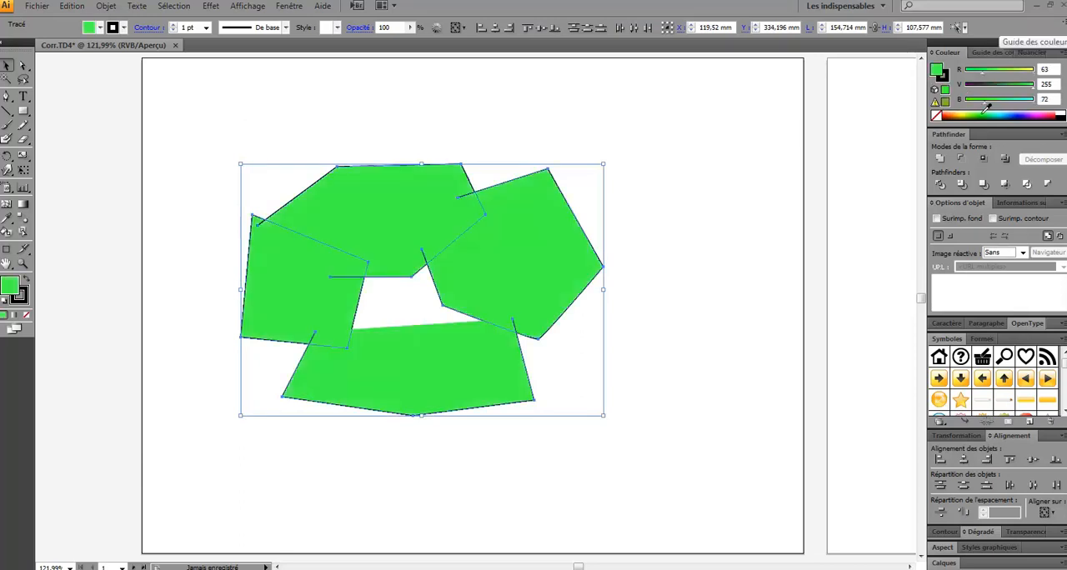
Set the stroke weight of the four shapes to 3 pt and deselect them
key(x)
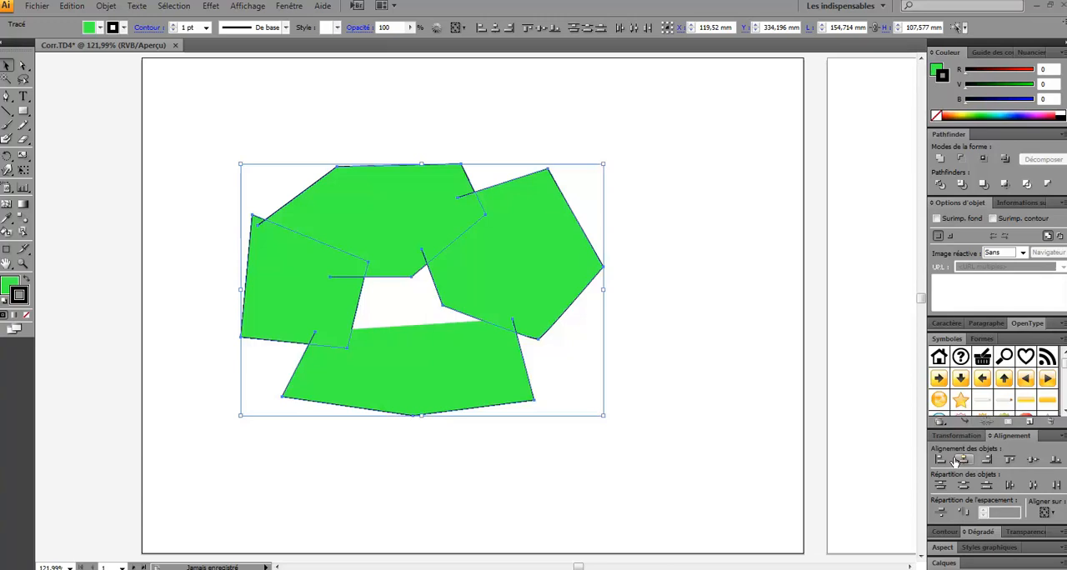
click(946, 532)
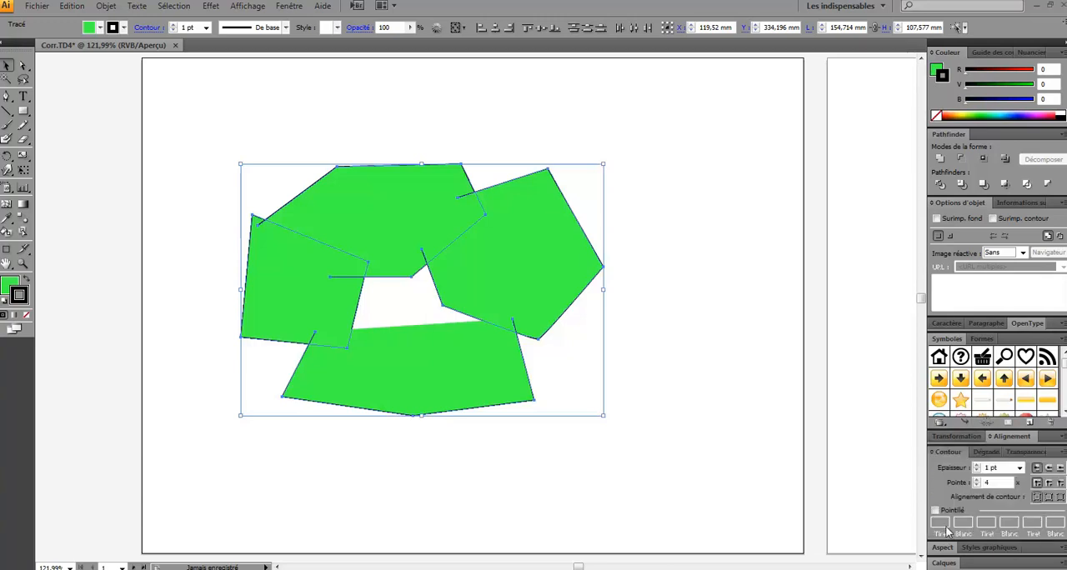
click(976, 465)
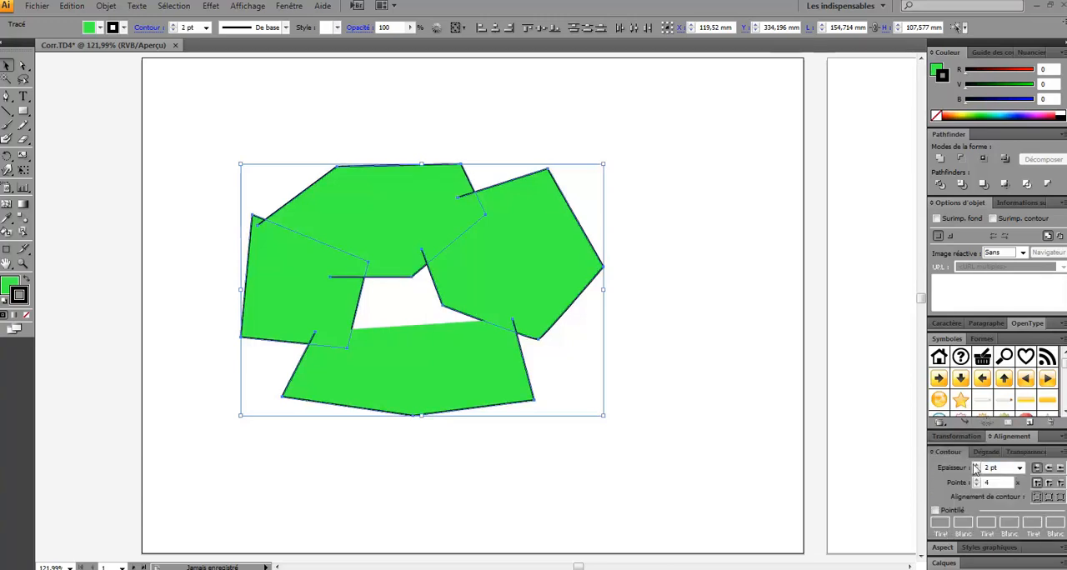
click(976, 466)
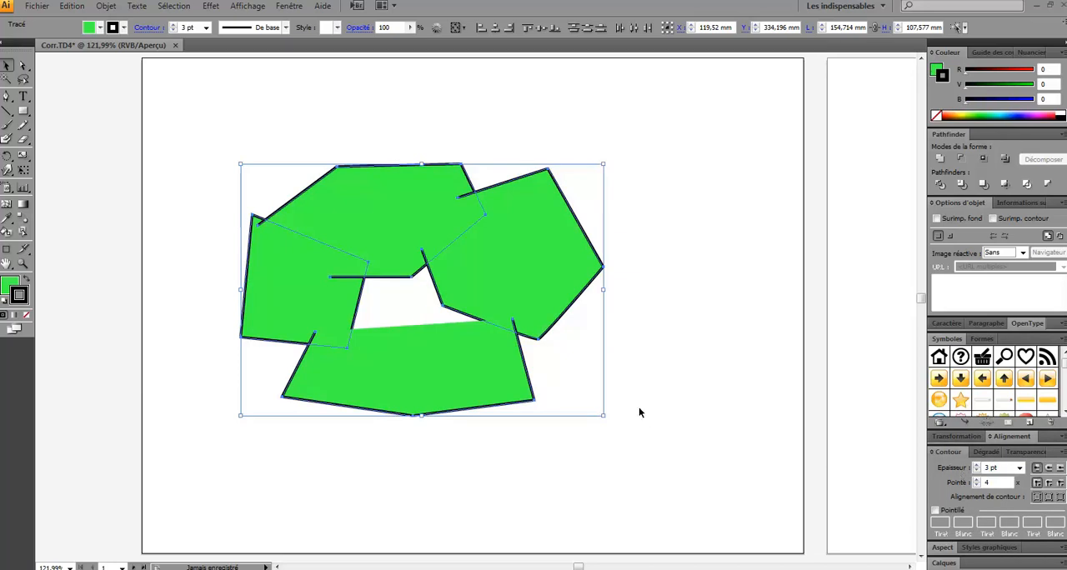
click(669, 391)
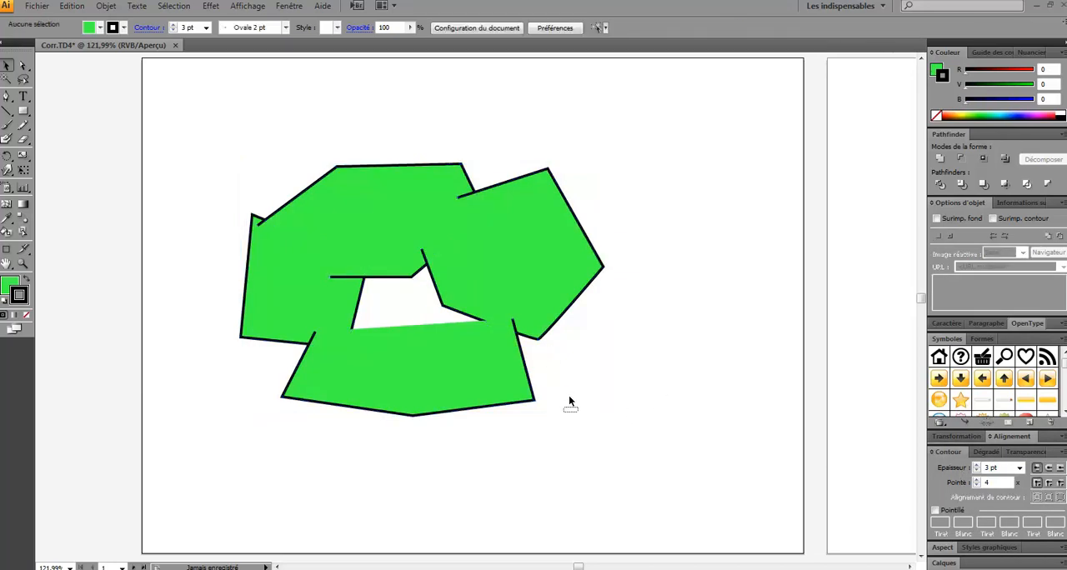
Cut away the overlaps of the four green shapes with the Pathfinder Pochoir operation and ungroup the resulting pieces
drag(579, 415, 208, 162)
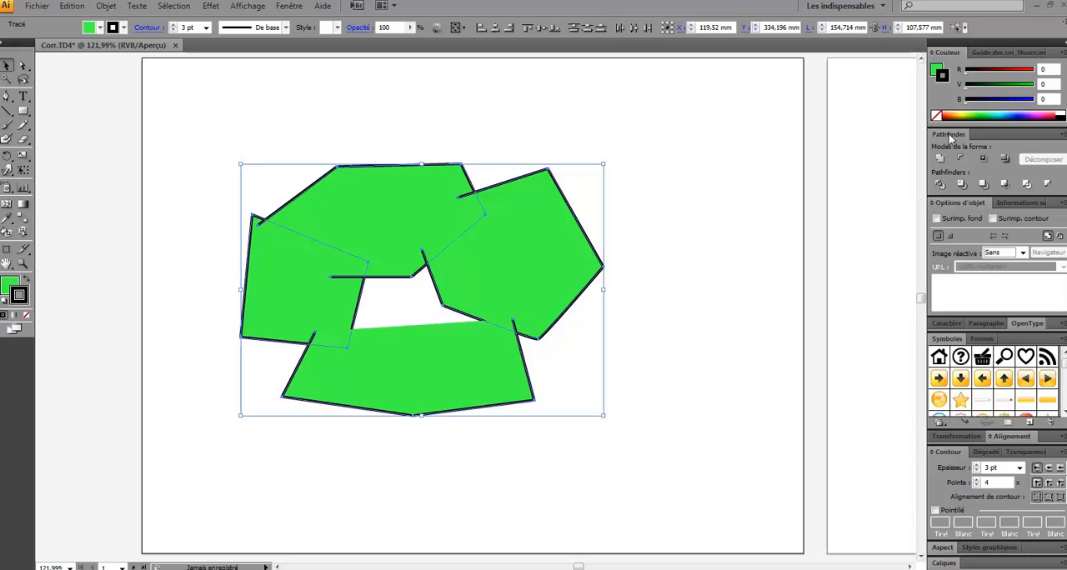
click(932, 203)
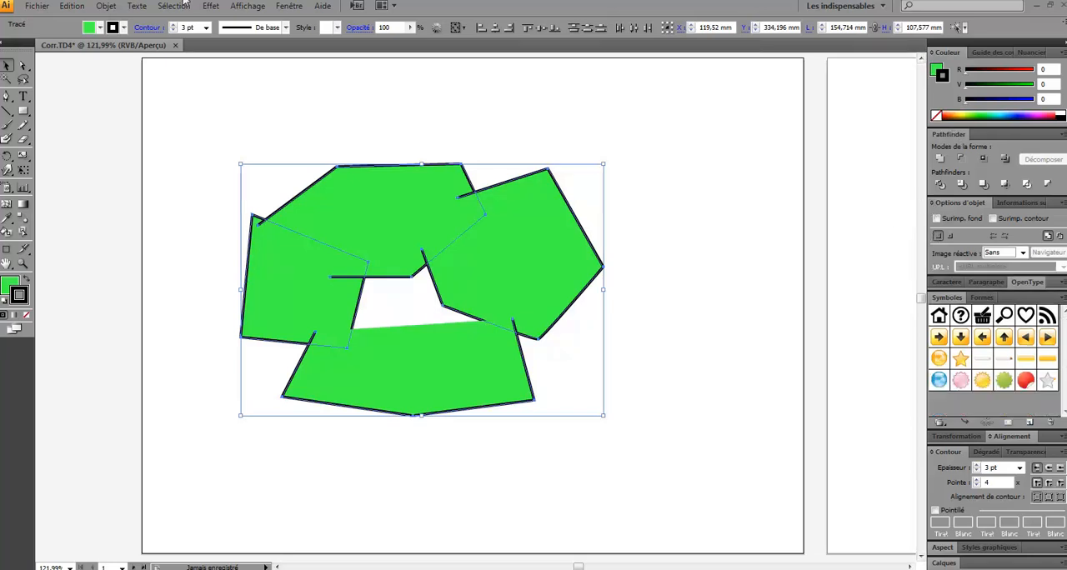
click(290, 7)
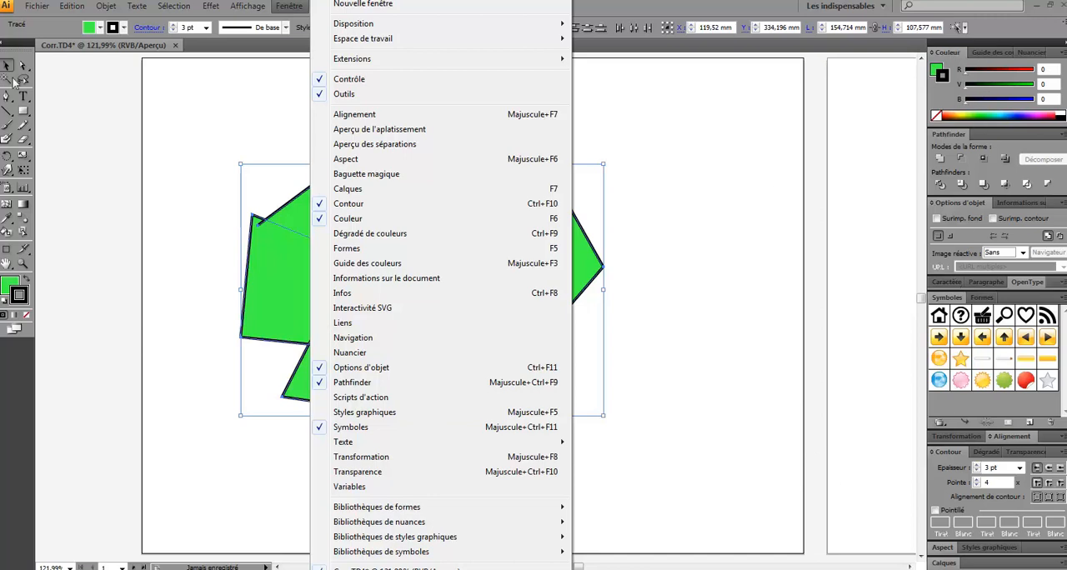
click(998, 53)
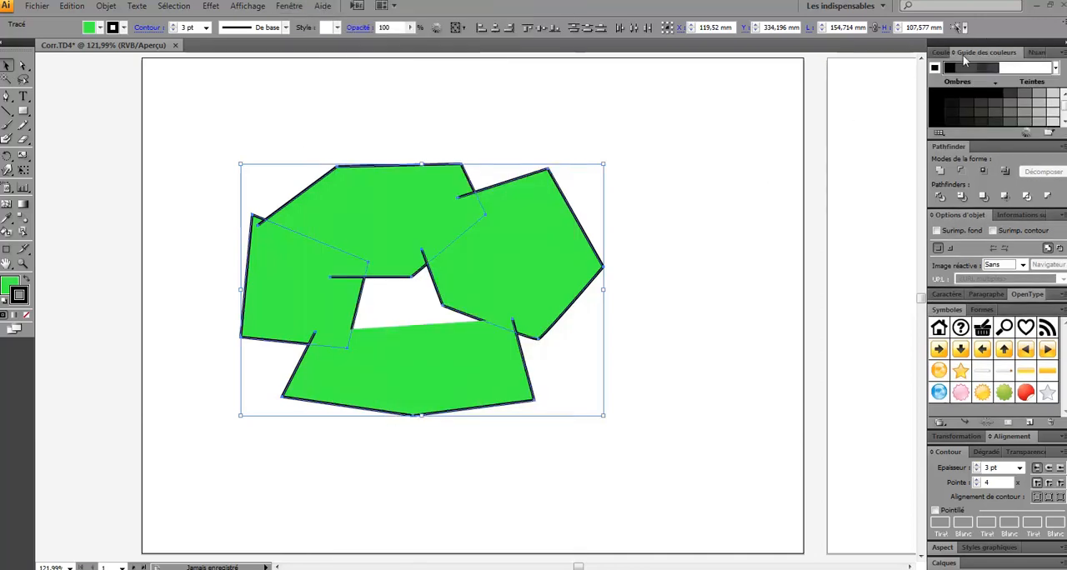
click(942, 54)
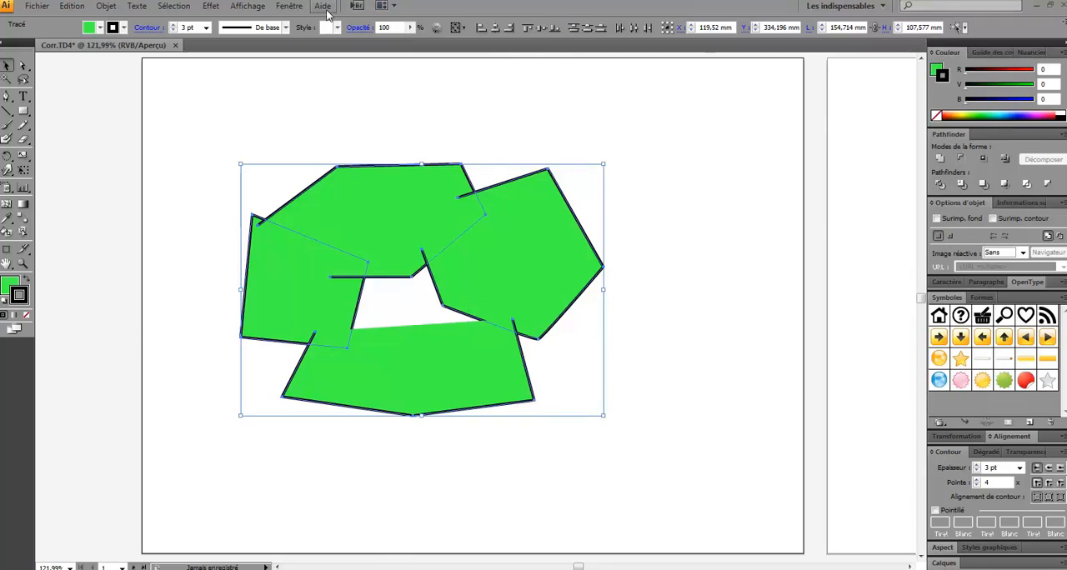
click(288, 6)
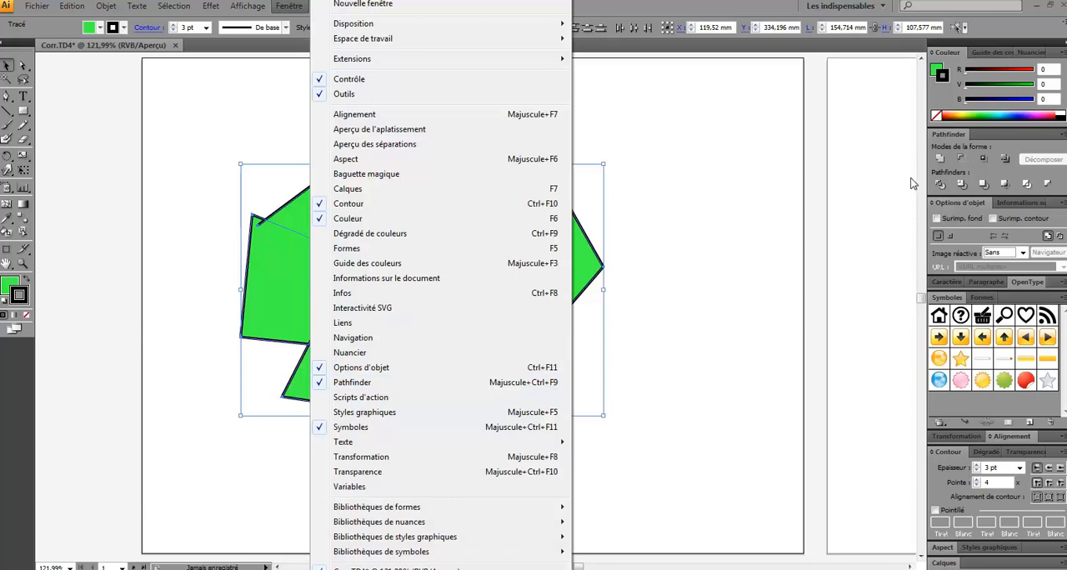
click(1064, 179)
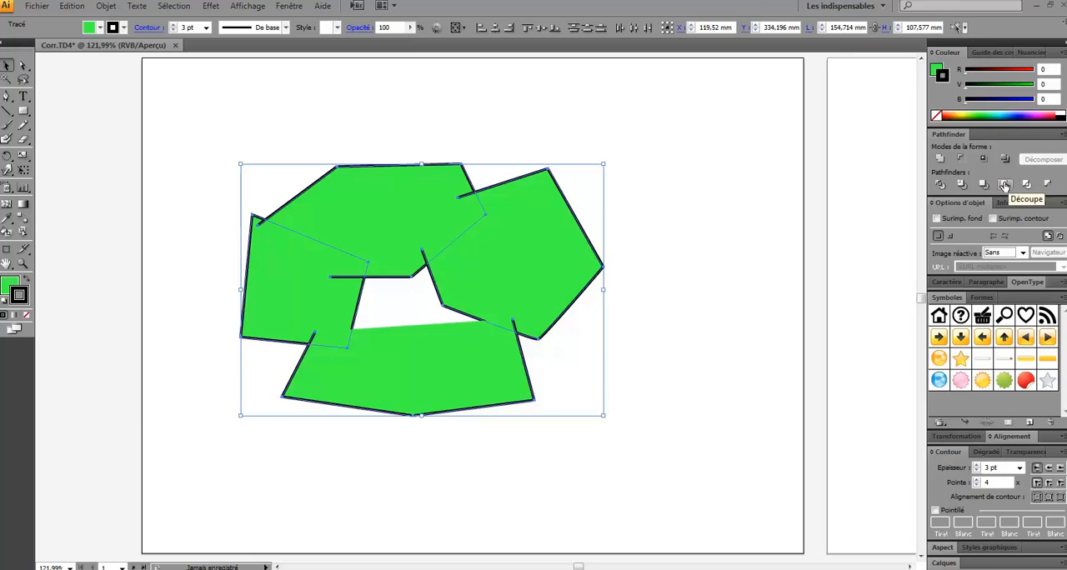
click(961, 185)
right_click(483, 269)
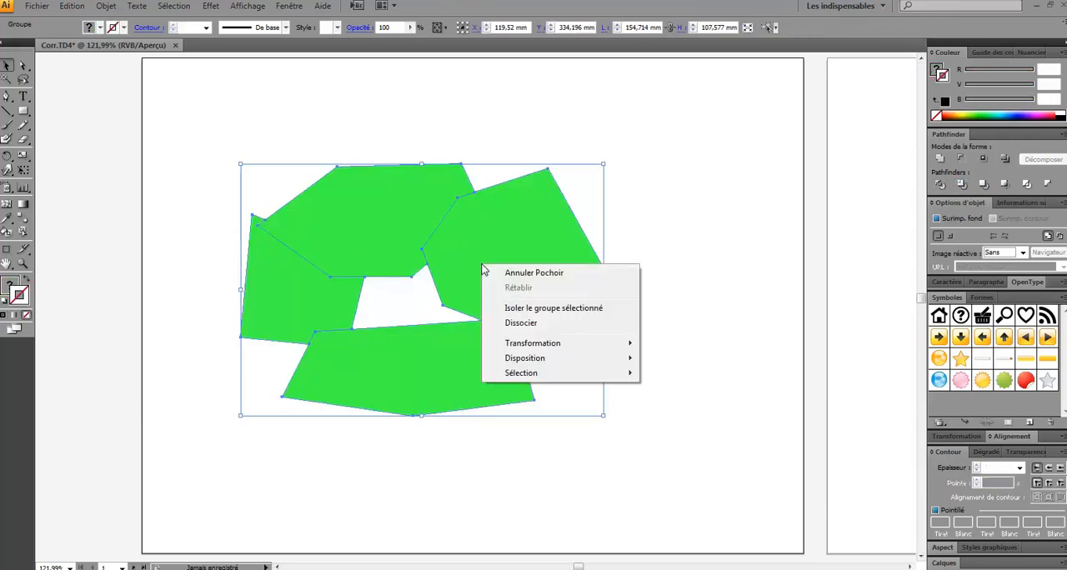
click(526, 325)
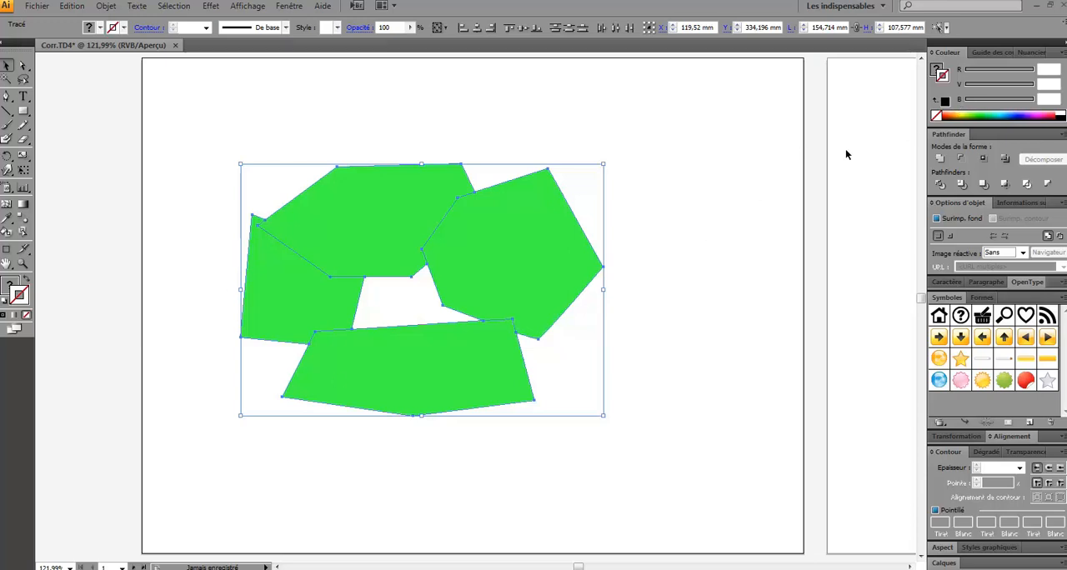
Fill the selected pieces with pale yellow and give them a black stroke
click(965, 110)
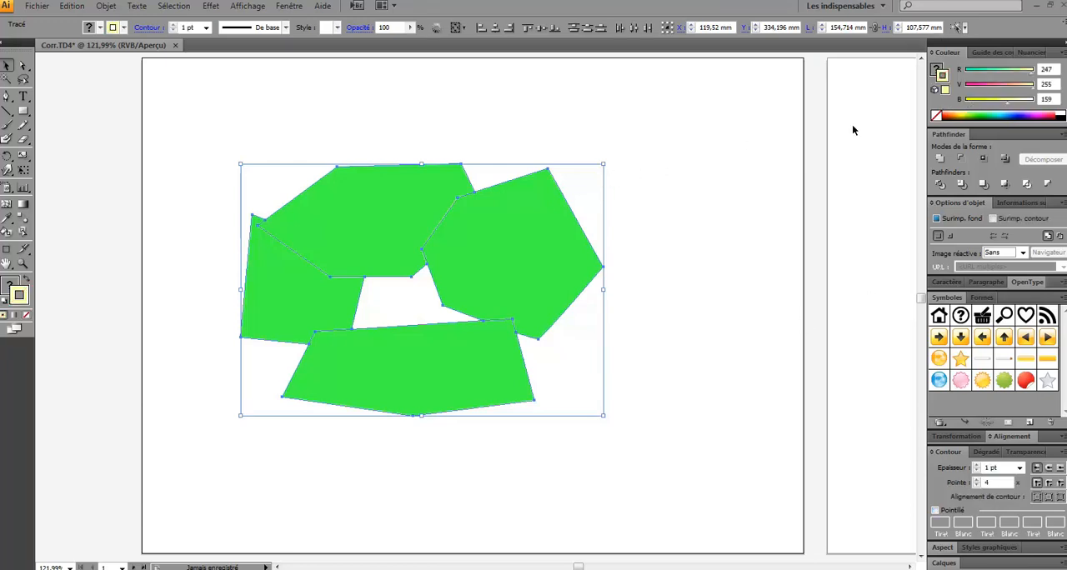
click(935, 71)
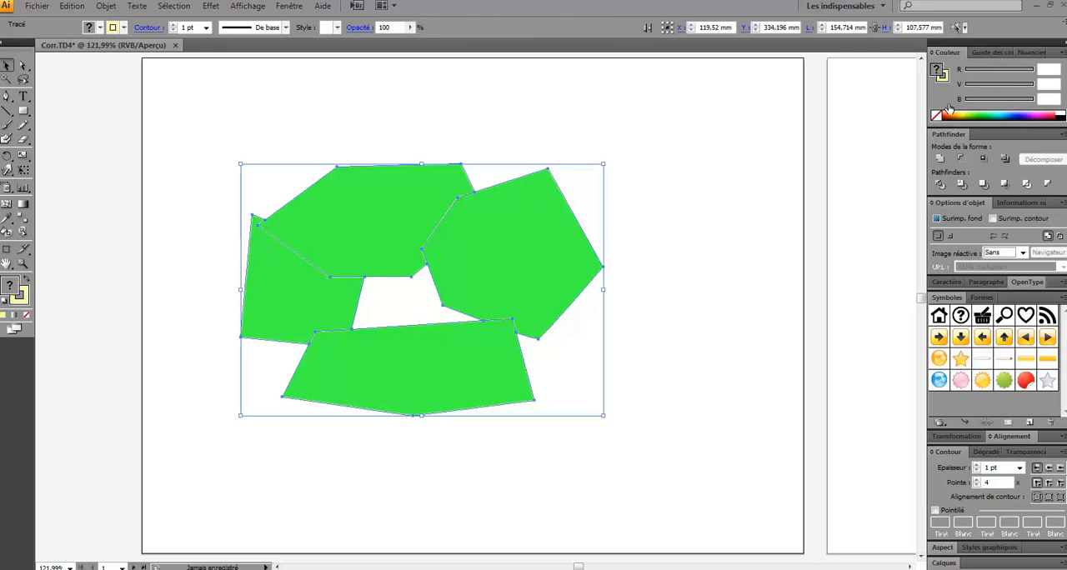
click(950, 109)
click(943, 80)
click(1062, 113)
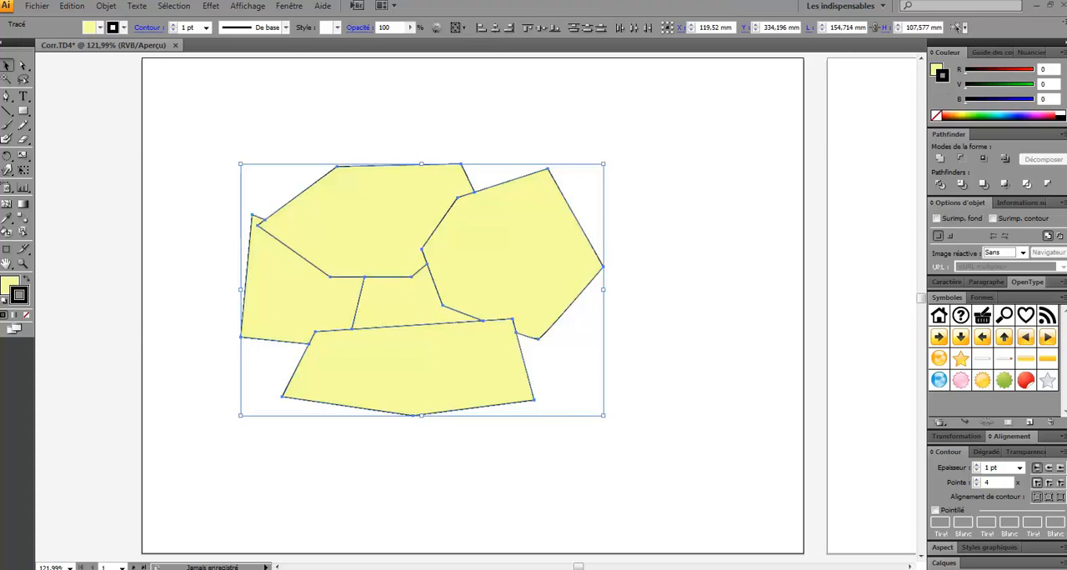
Switch to the PowerPoint course slideshow, read the slide on creating the territorial units style, and return to the drawing
key(alt+Tab)
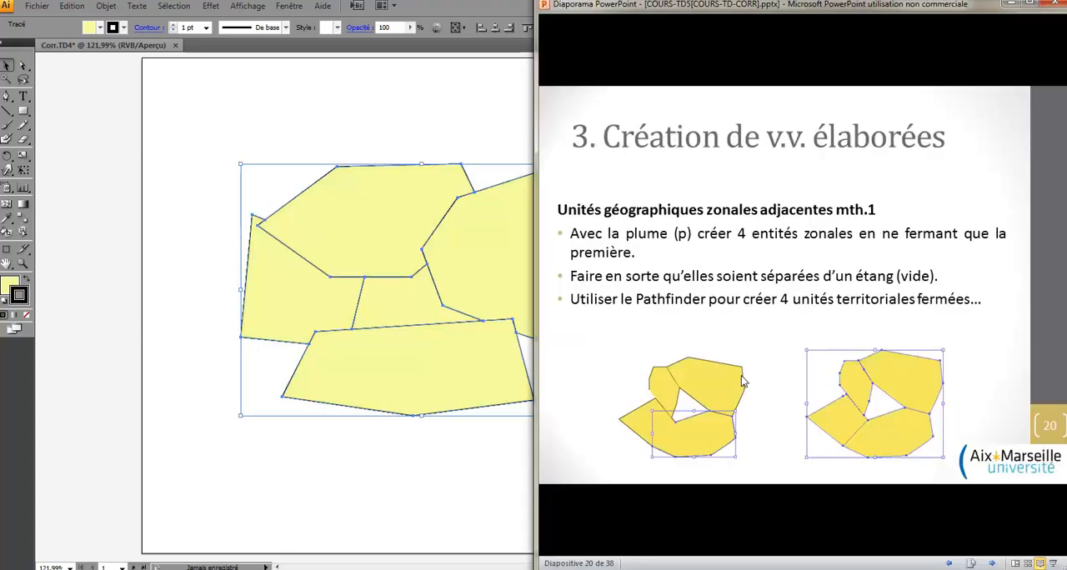
click(753, 372)
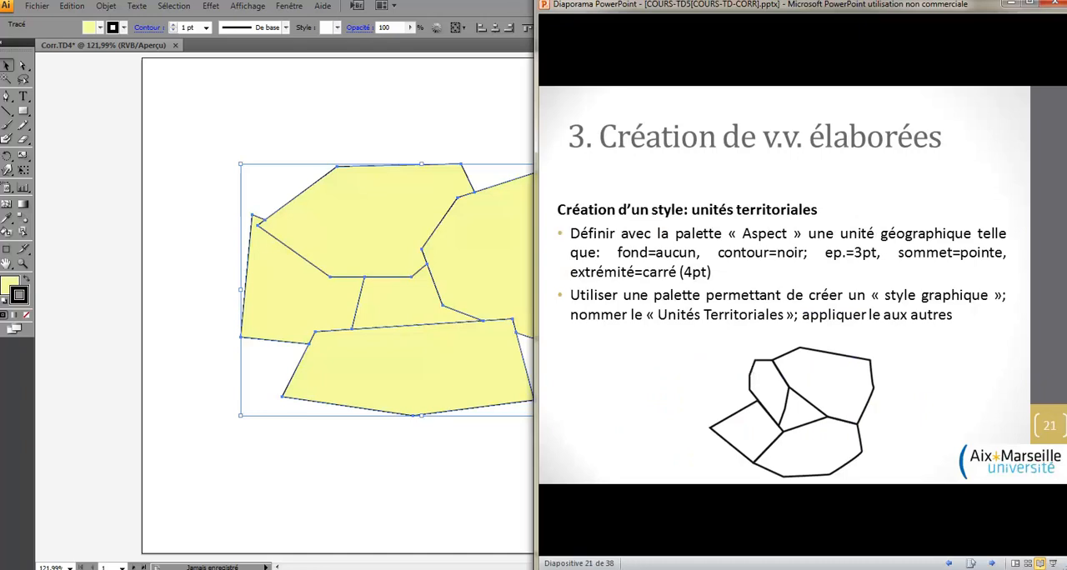
click(1013, 5)
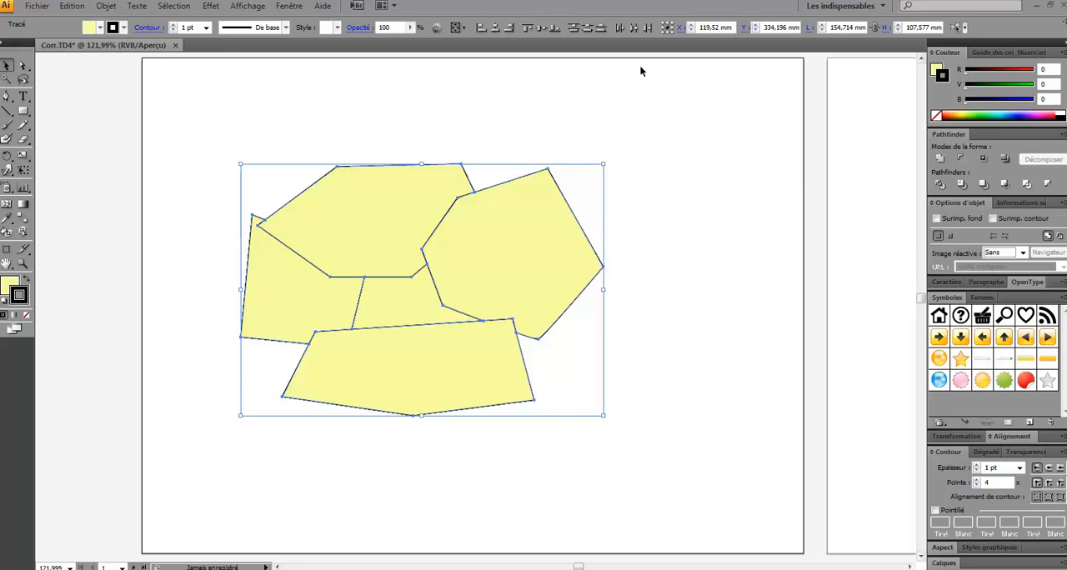
Remove all graphic styles except the default and give the selected pieces no fill and a 3 pt black stroke
click(289, 7)
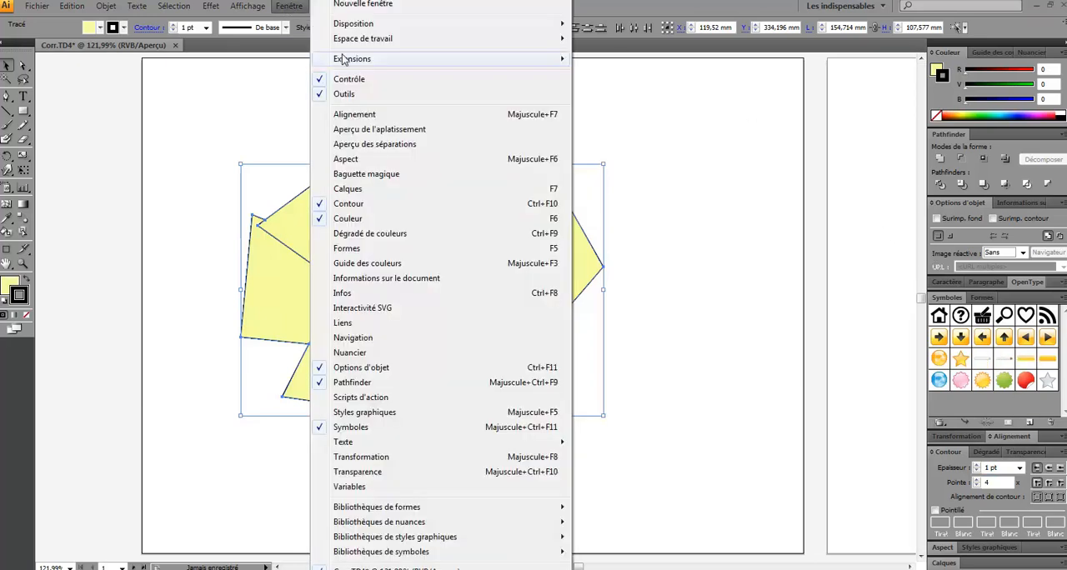
click(353, 414)
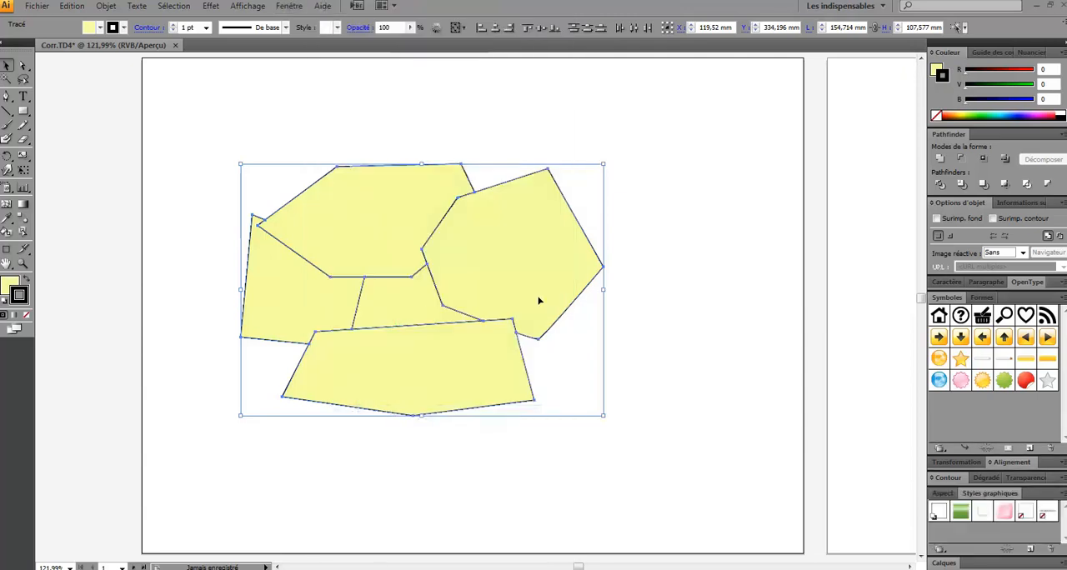
click(986, 514)
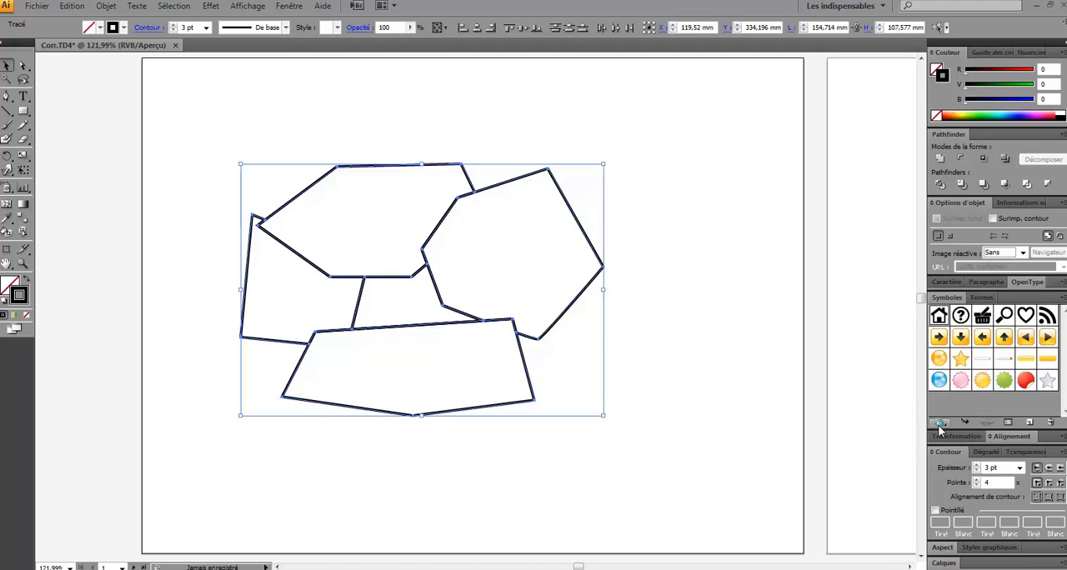
Create a new graphic style from the appearance of the right-hand polygon
click(973, 548)
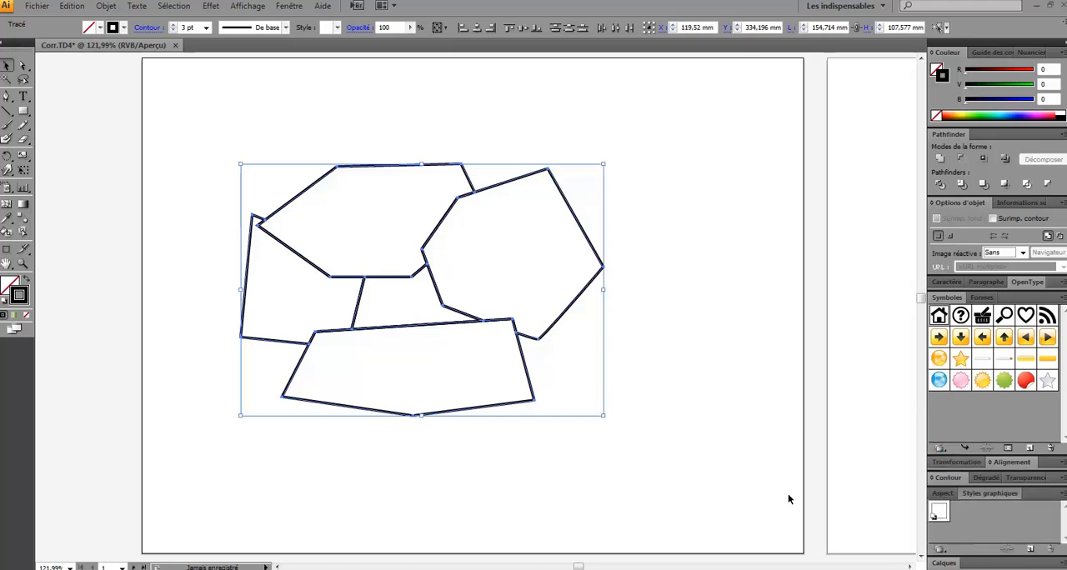
click(646, 287)
click(587, 236)
drag(584, 235, 995, 507)
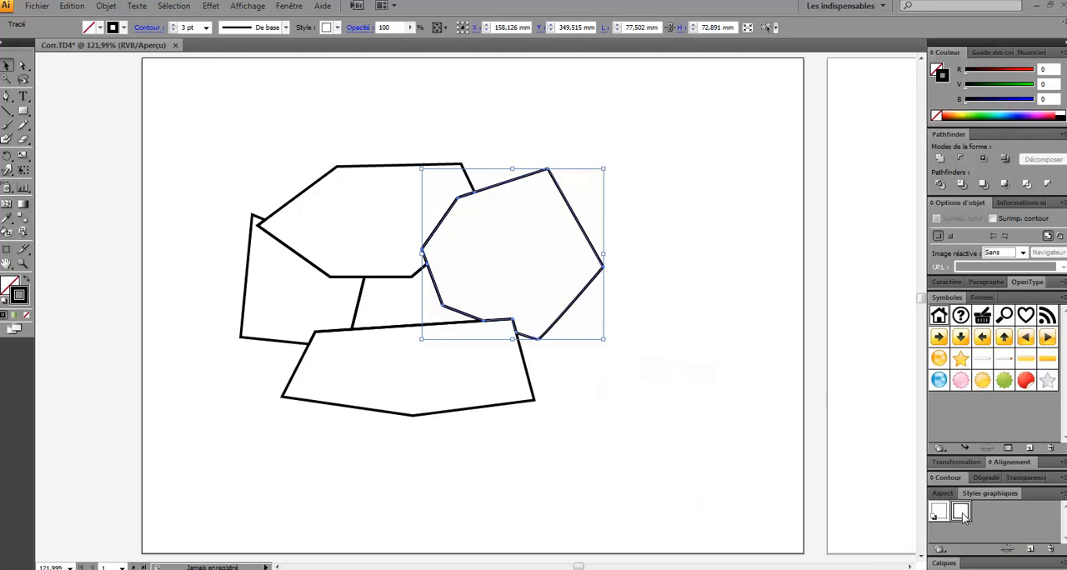
Name the new graphic style "Unité territoriale"
double_click(961, 513)
text(Unit)
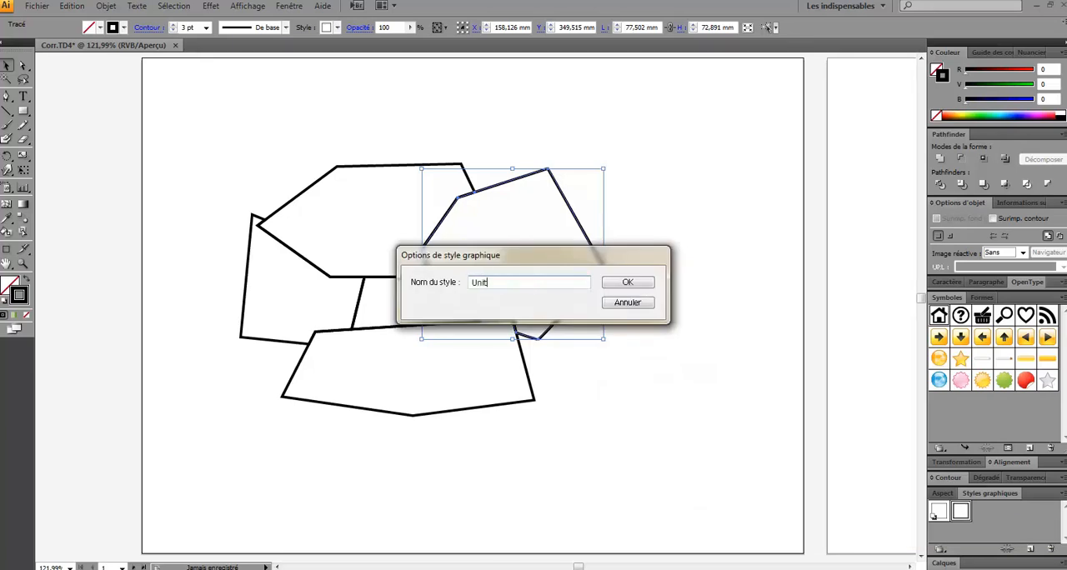
text(é territo)
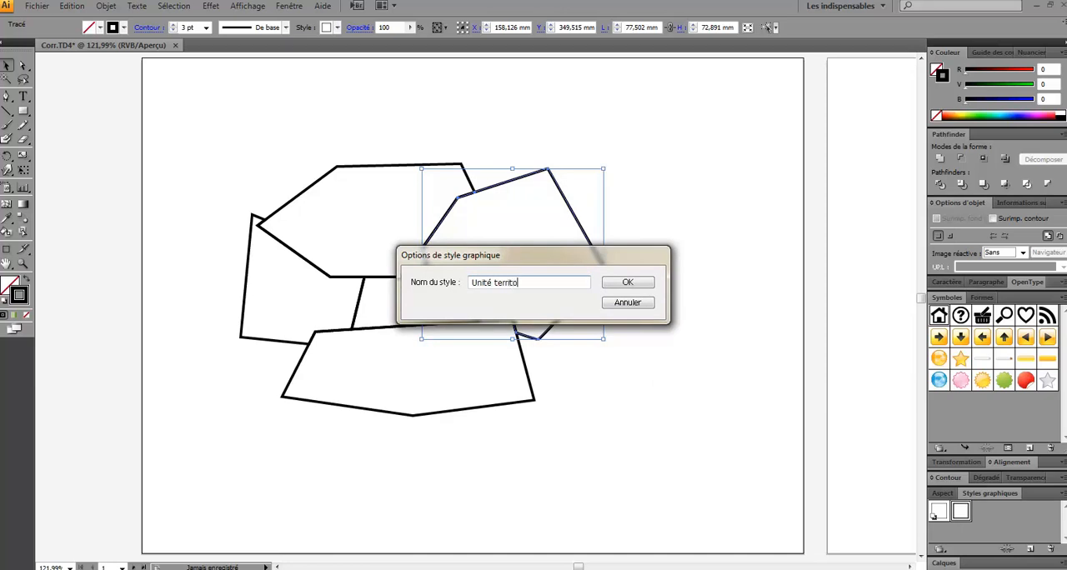
text(riale)
key(Return)
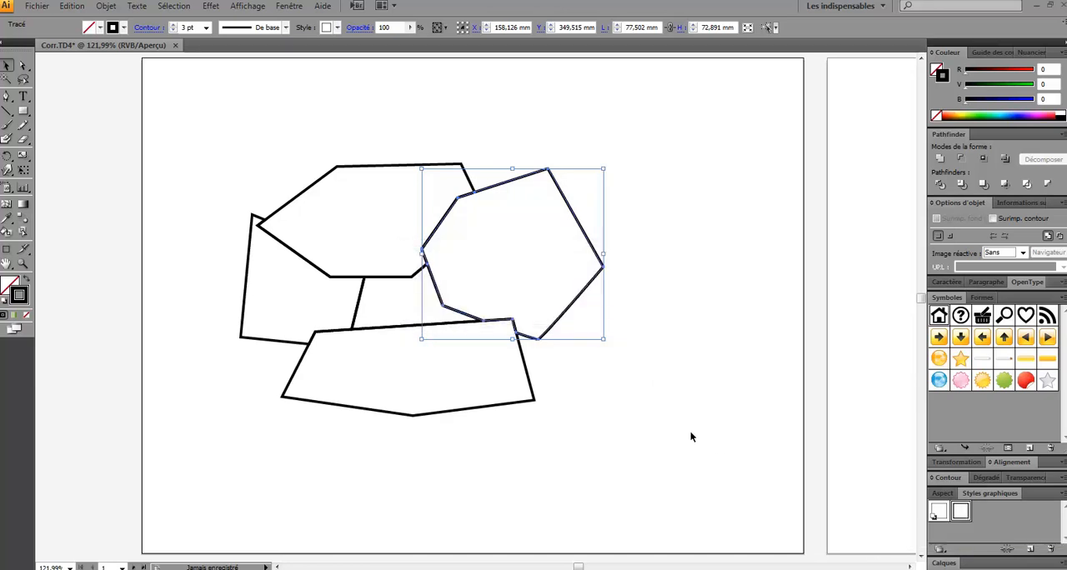
click(7, 96)
click(972, 111)
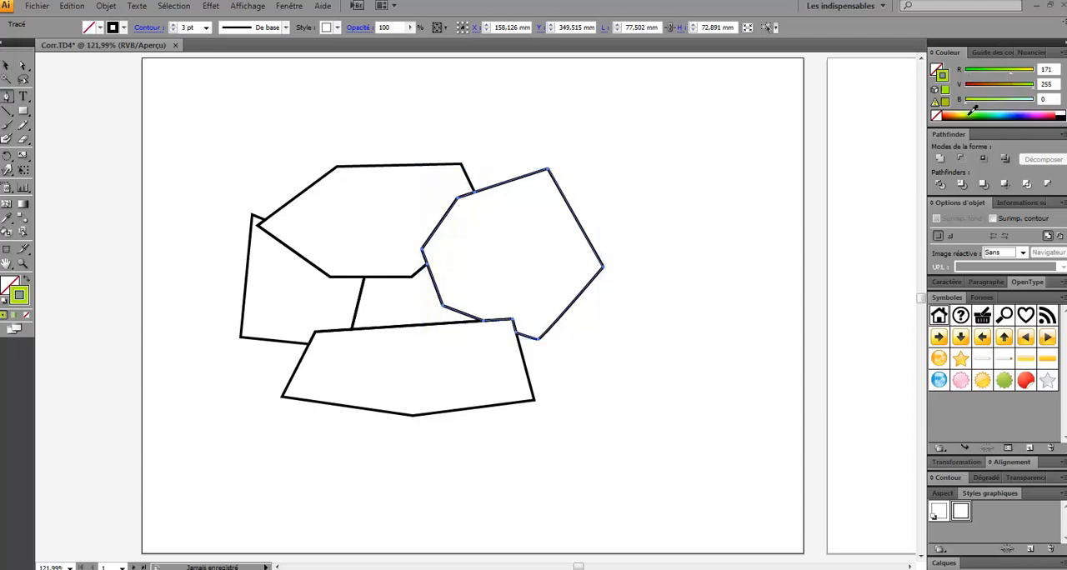
key(ctrl+z)
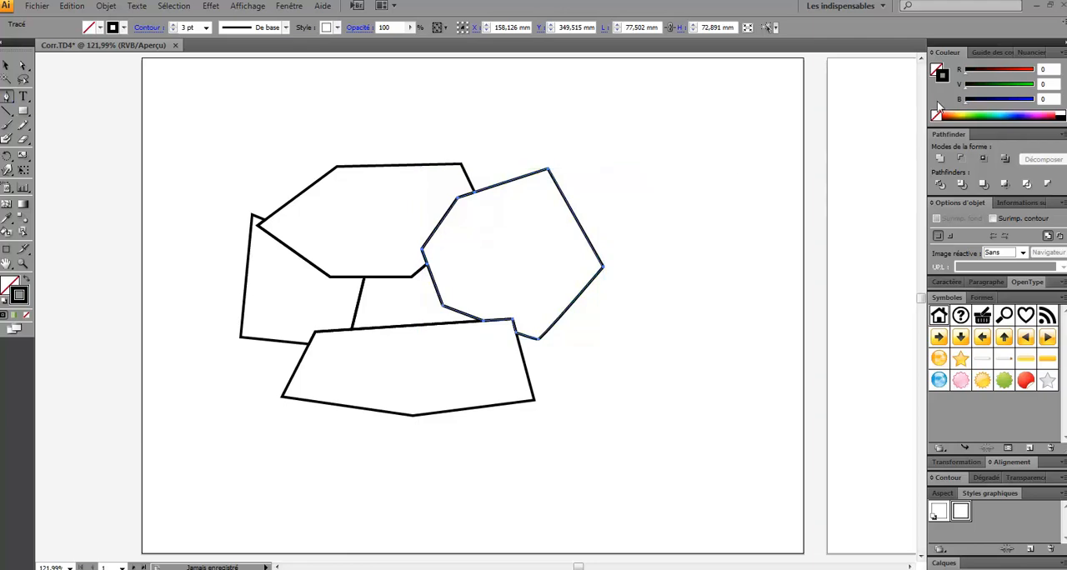
click(937, 68)
click(958, 114)
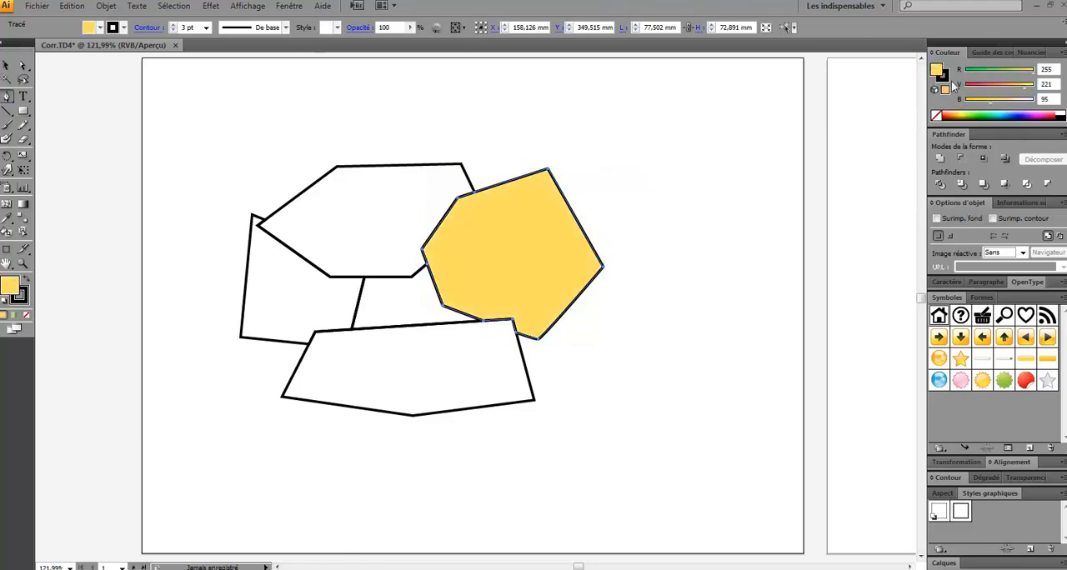
key(ctrl+z)
click(6, 66)
click(655, 169)
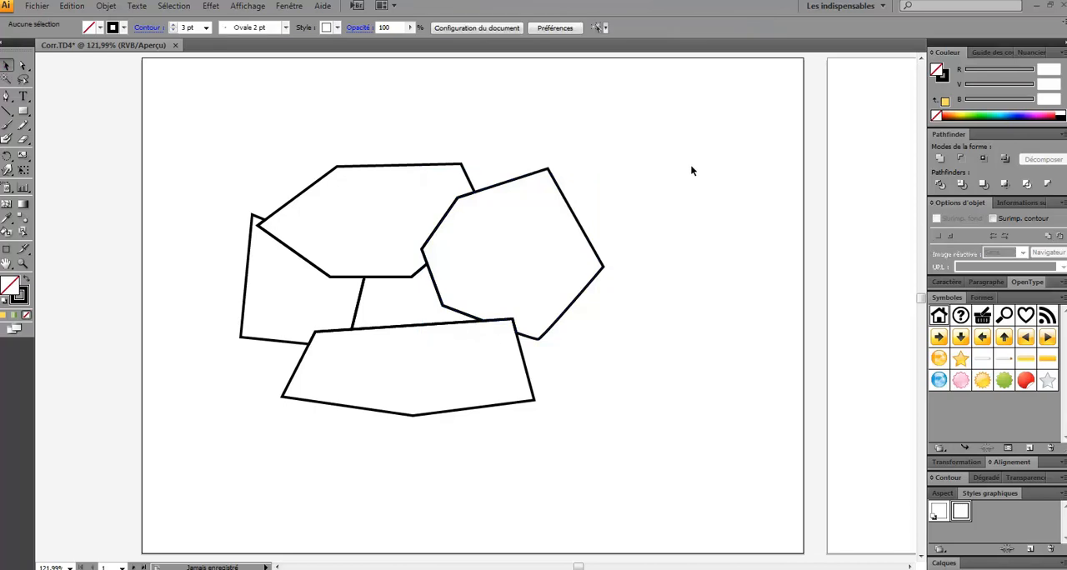
With nothing selected, set the stroke colour to pale beige and the fill to green (R 63, V 255, B 79)
click(944, 79)
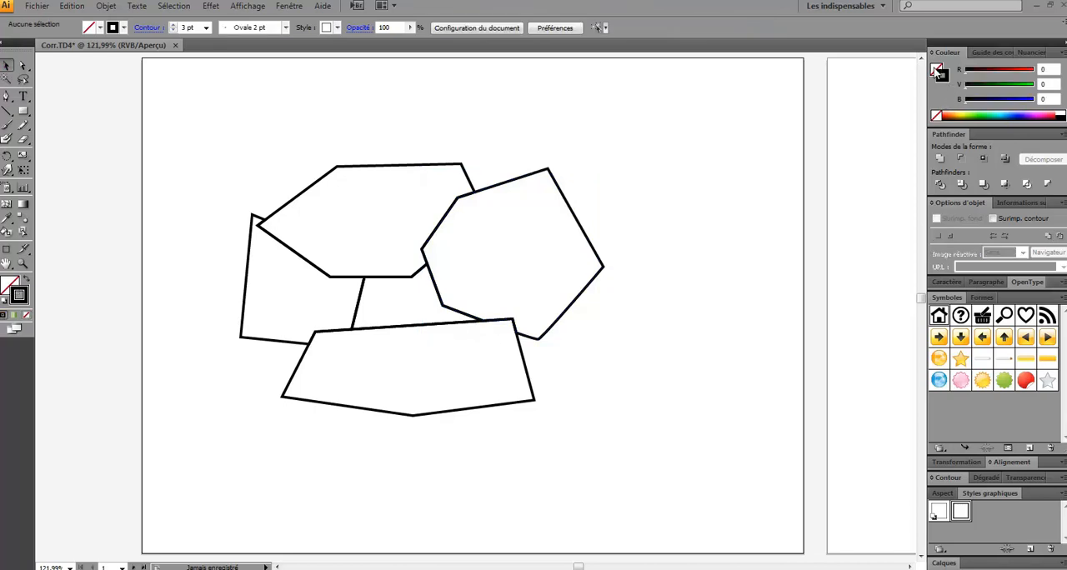
click(949, 113)
click(937, 70)
click(983, 114)
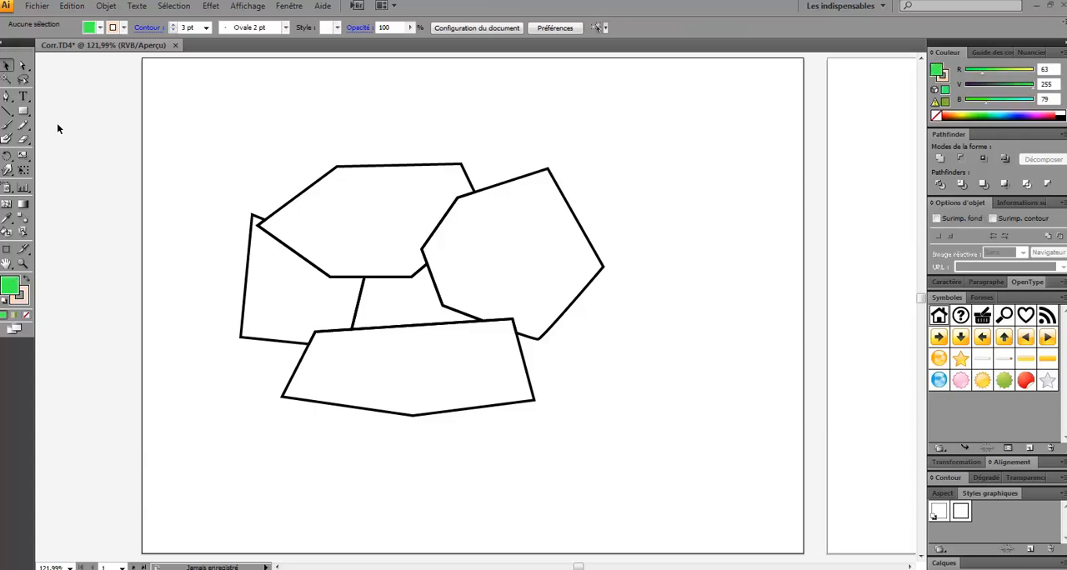
Draw a small closed four-point Pen shape right of the map pieces and apply the Unité territoriale graphic style to it
click(7, 96)
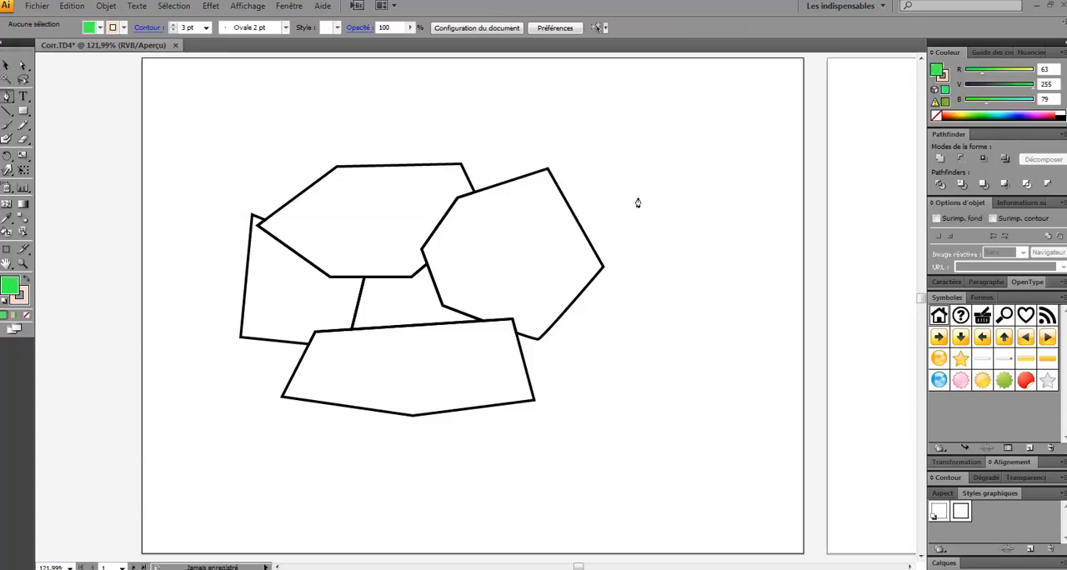
click(639, 192)
click(673, 223)
click(718, 159)
click(644, 151)
click(637, 191)
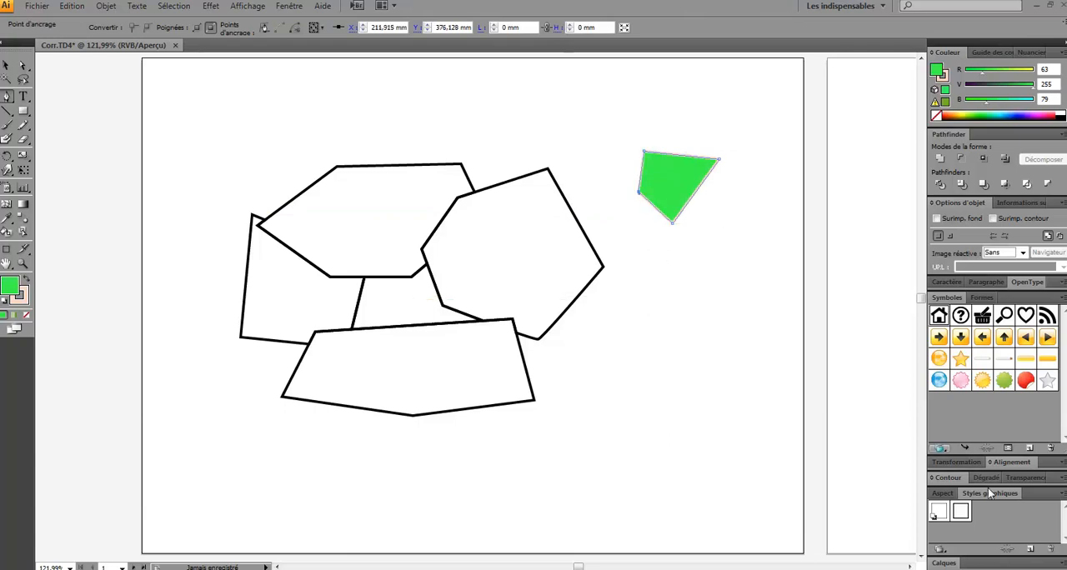
click(960, 511)
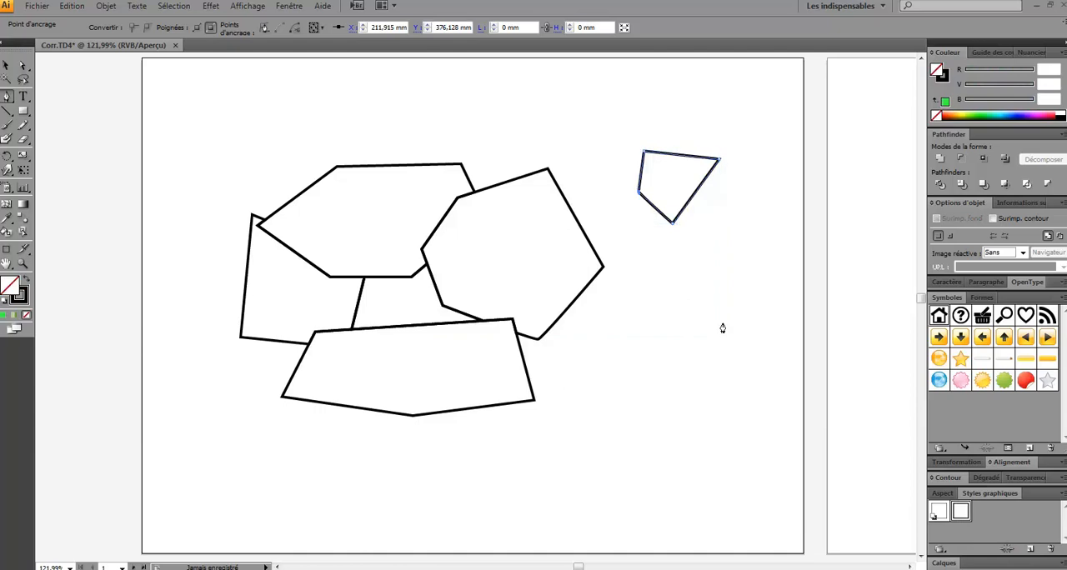
Delete the small four-point test shape right of the map pieces
key(v)
drag(731, 238, 667, 147)
key(Delete)
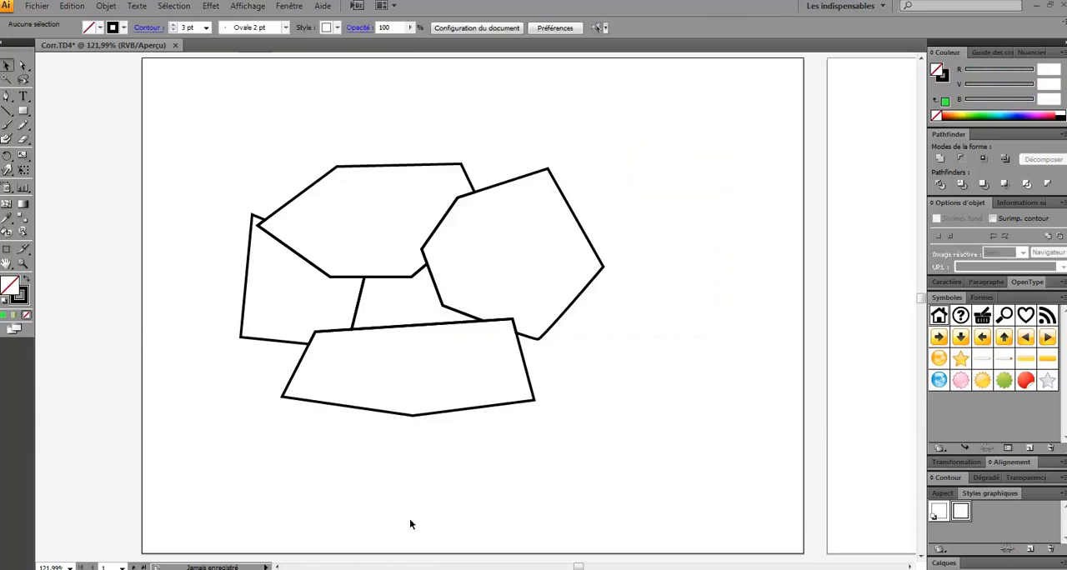
Switch to the PowerPoint slideshow, advance to the slide on creating a sketch, read it, and return to the drawing
key(alt+Tab)
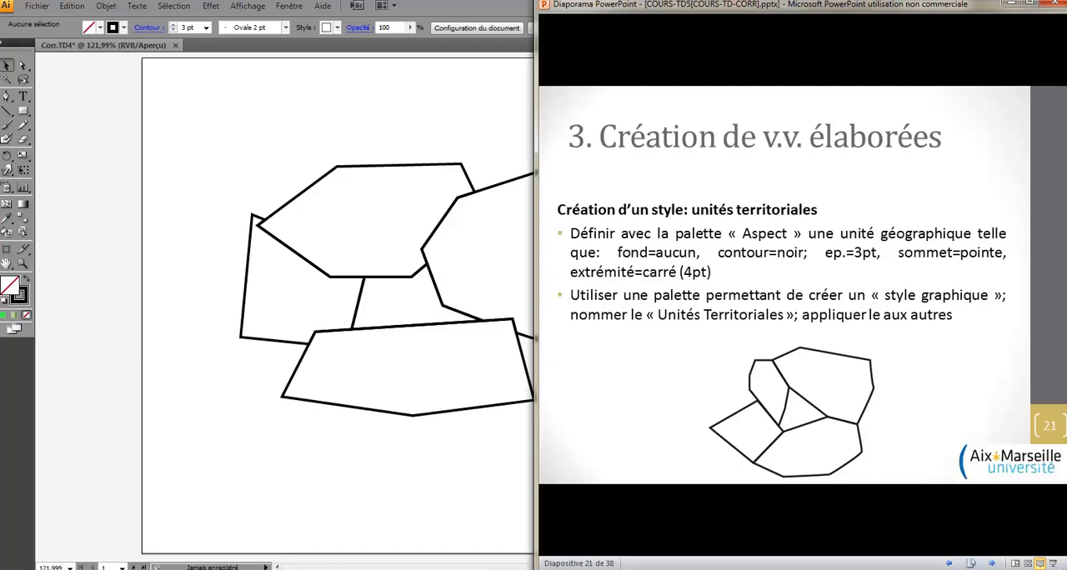
key(Right)
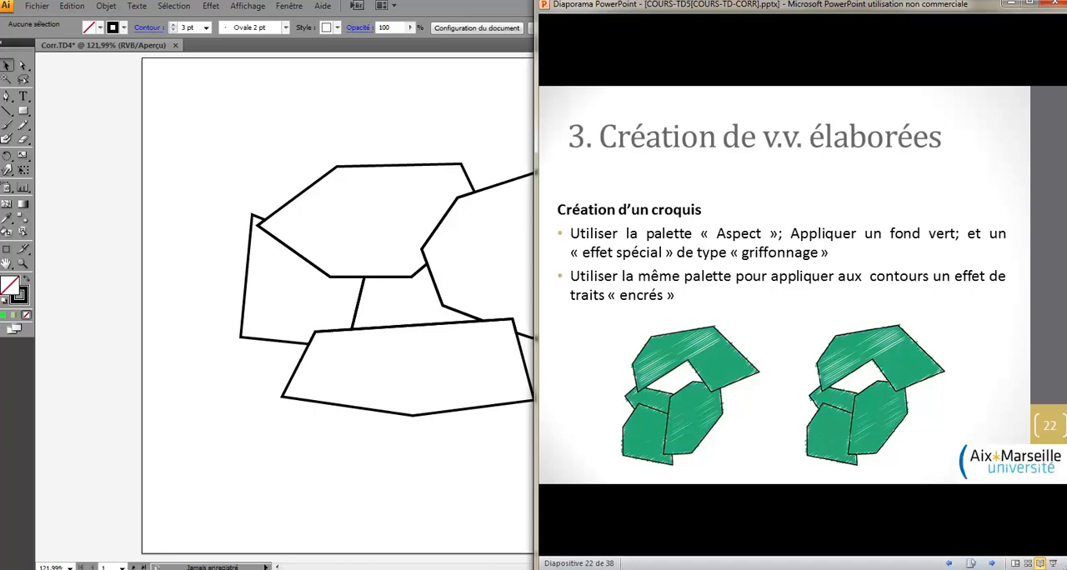
click(247, 176)
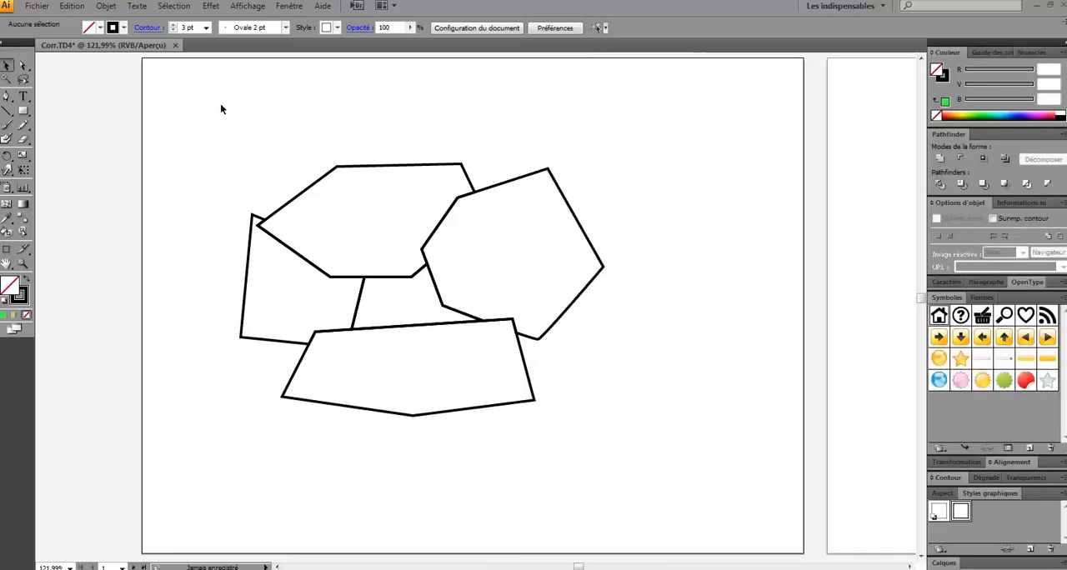
Select all the map pieces and apply the Contour encré effect with Longueur 4, Foncé 20 and Clair 10
drag(221, 131, 674, 453)
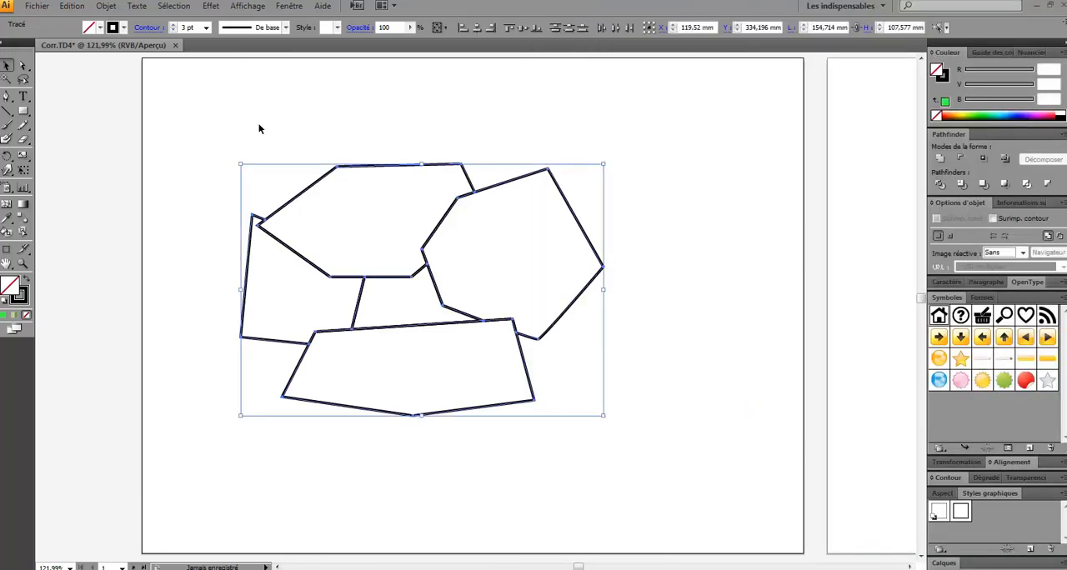
click(211, 7)
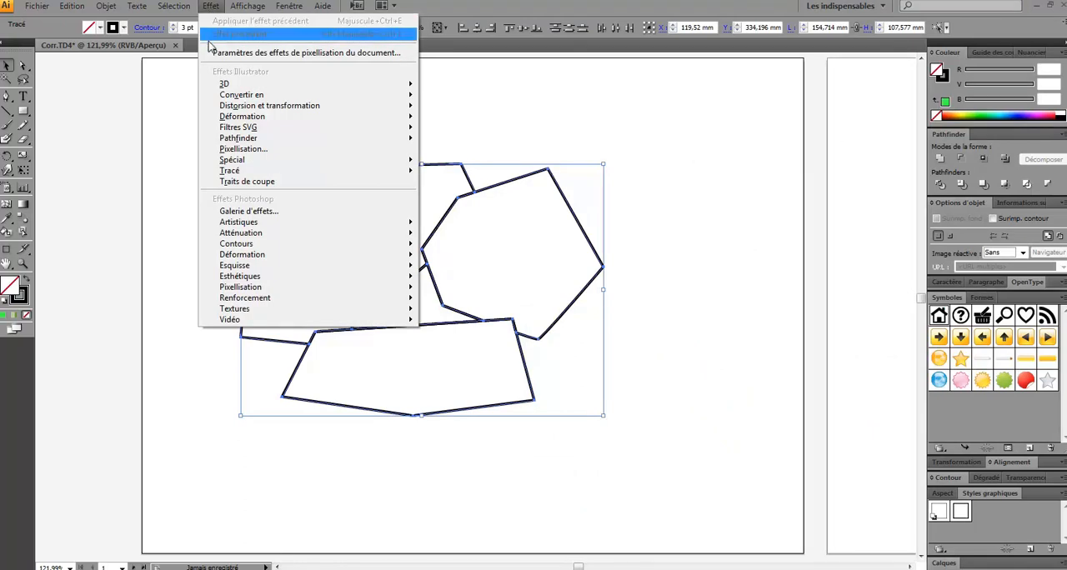
mouse_move(263, 248)
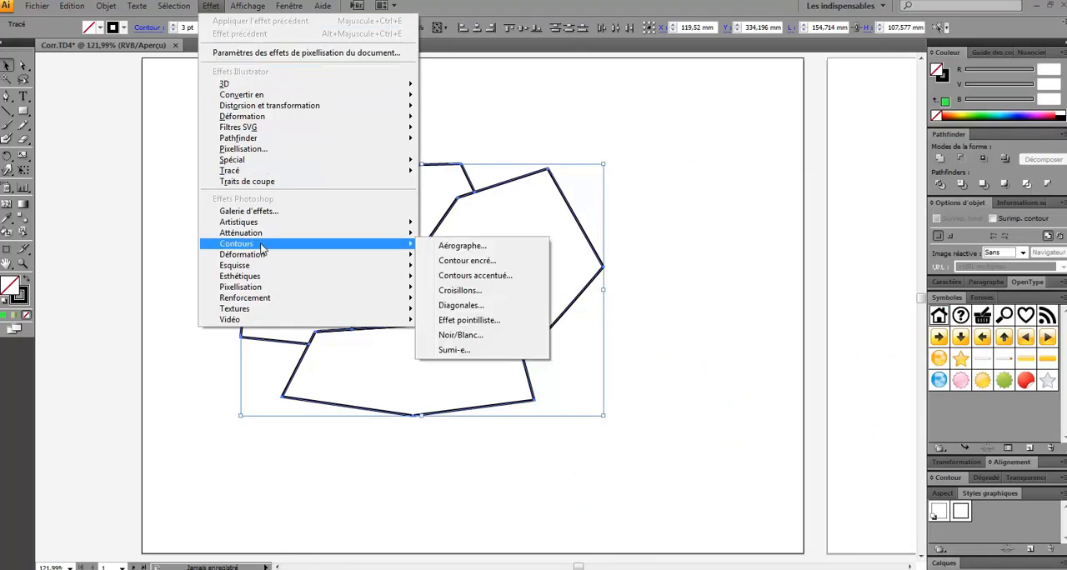
click(457, 264)
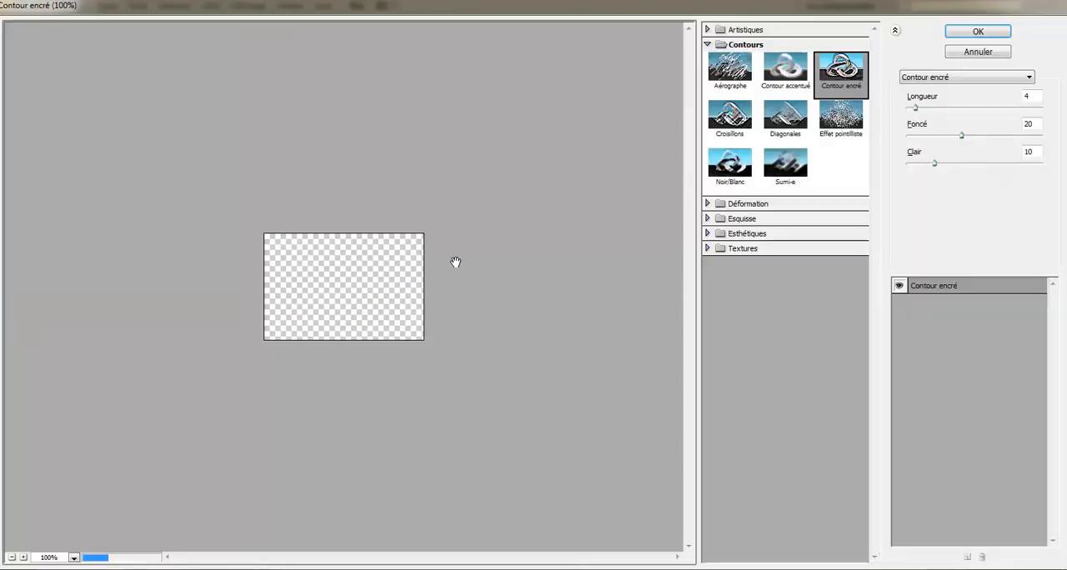
click(977, 34)
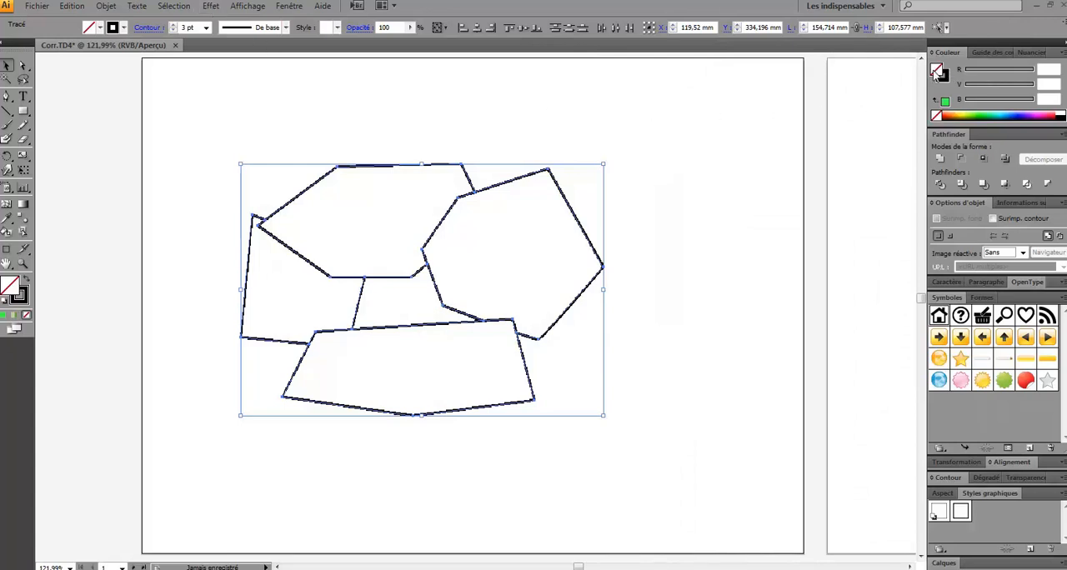
Fill the selected pieces with yellow-green (R 191, V 255, B 95) and open the options of the special Griffonnage effect
click(970, 113)
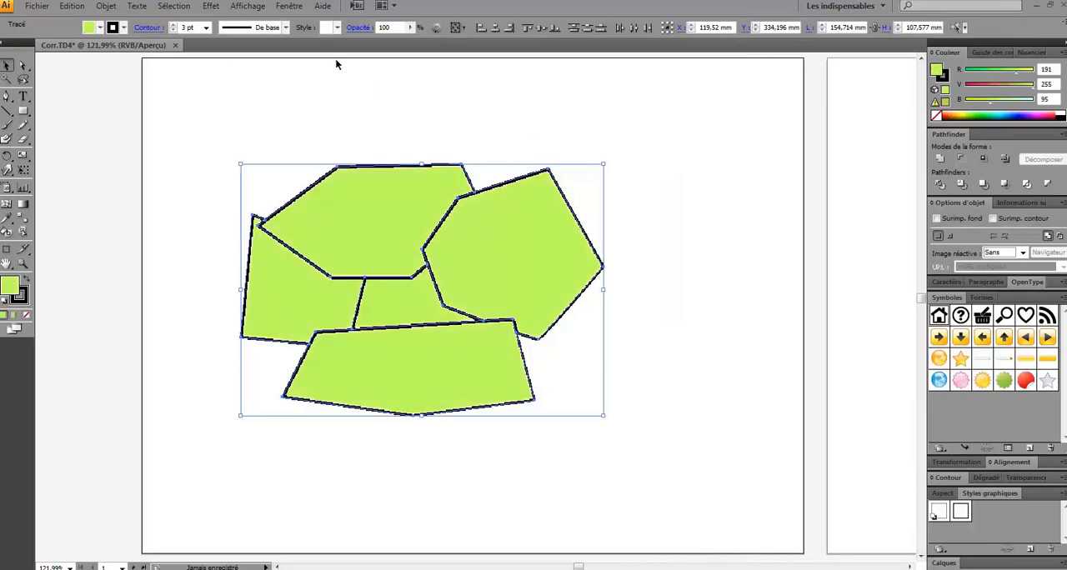
click(214, 4)
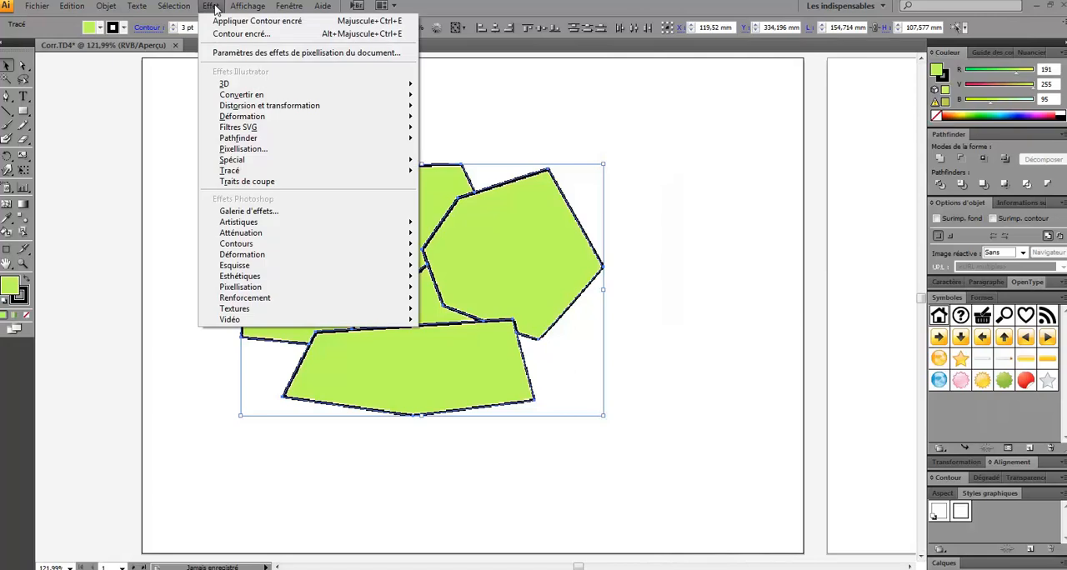
mouse_move(234, 84)
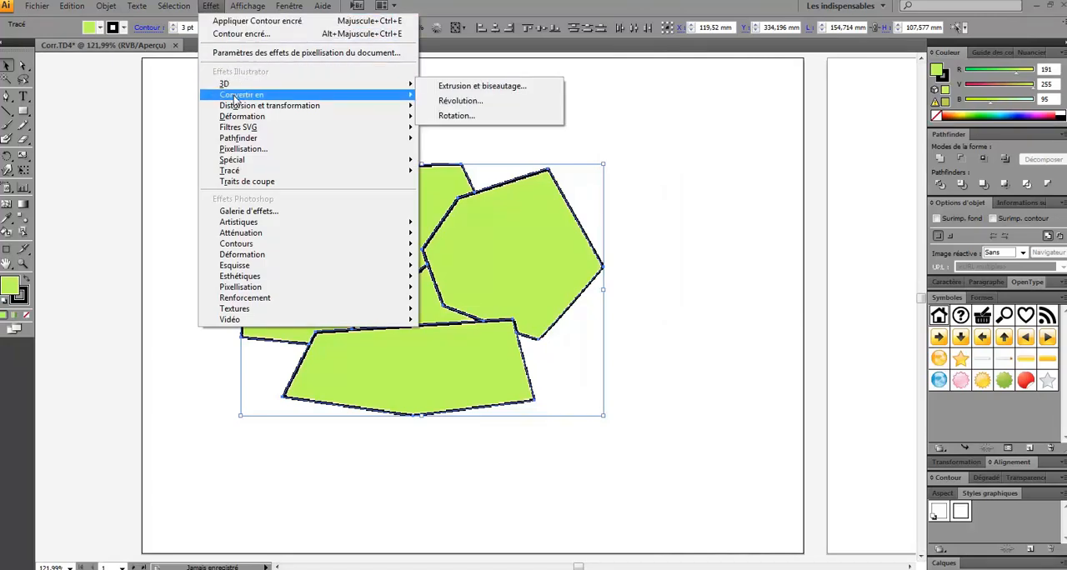
mouse_move(236, 106)
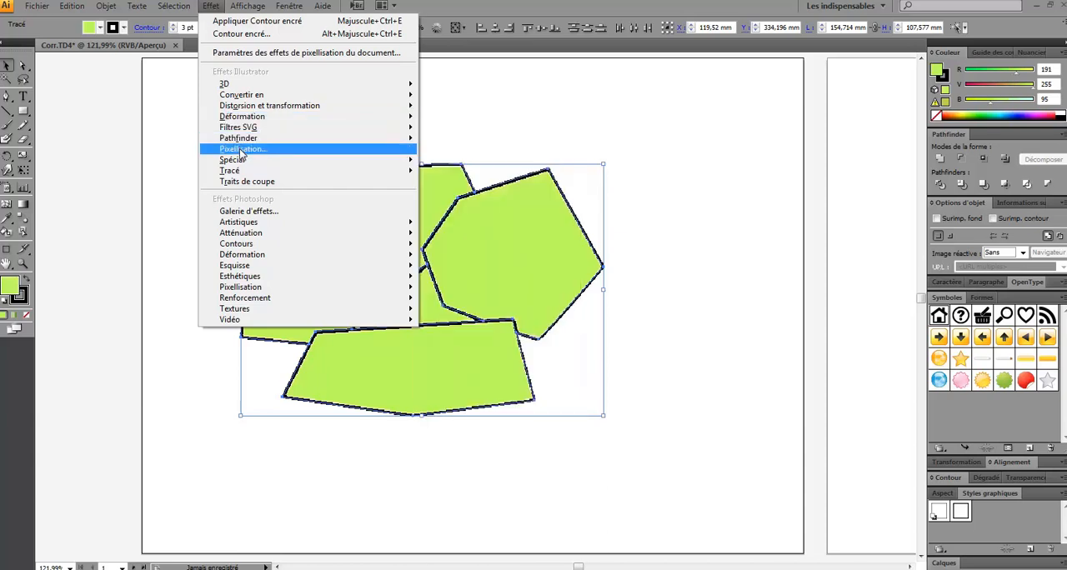
mouse_move(237, 162)
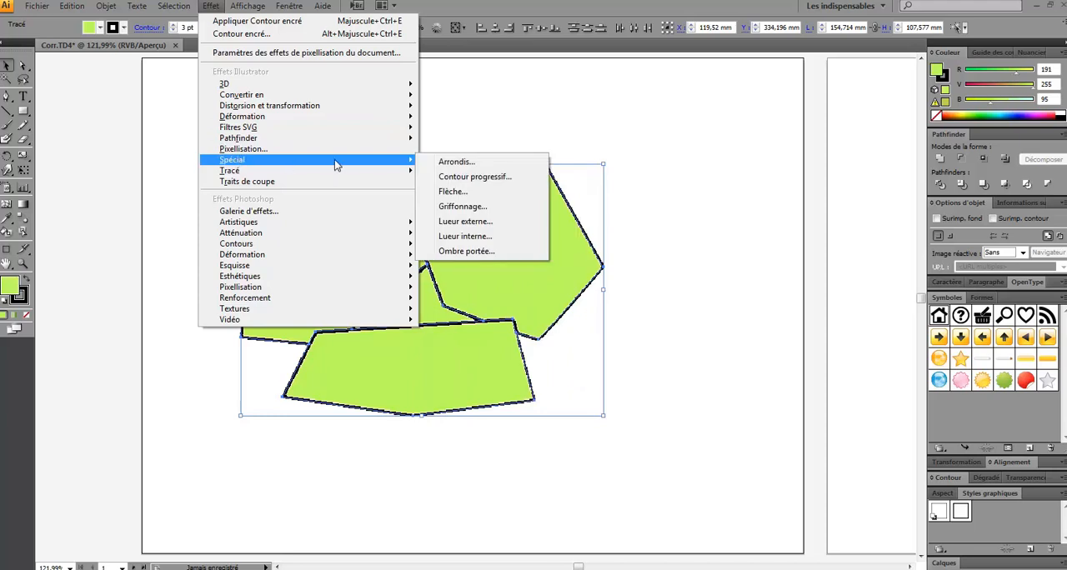
click(437, 208)
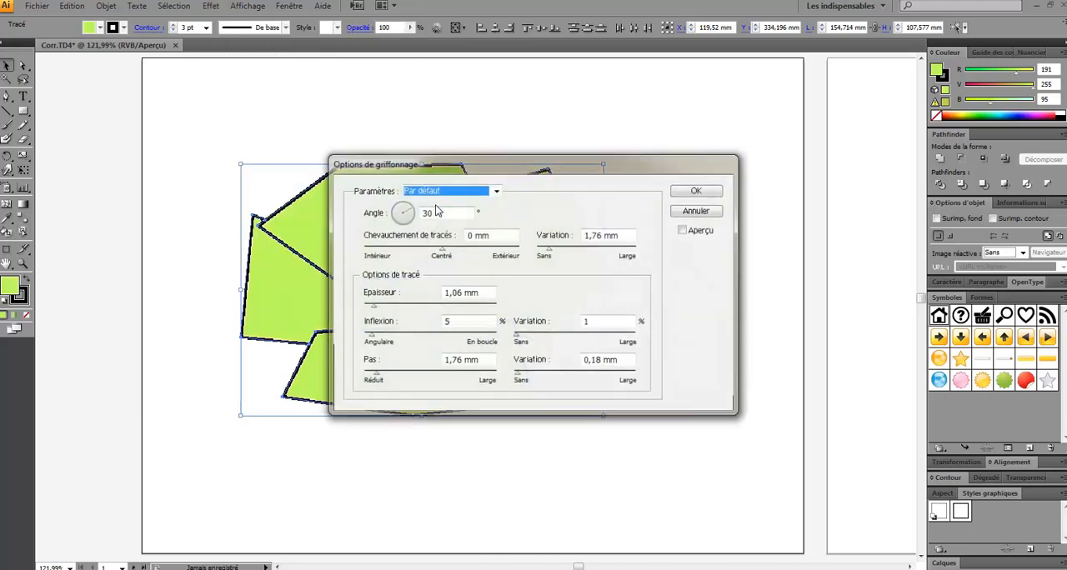